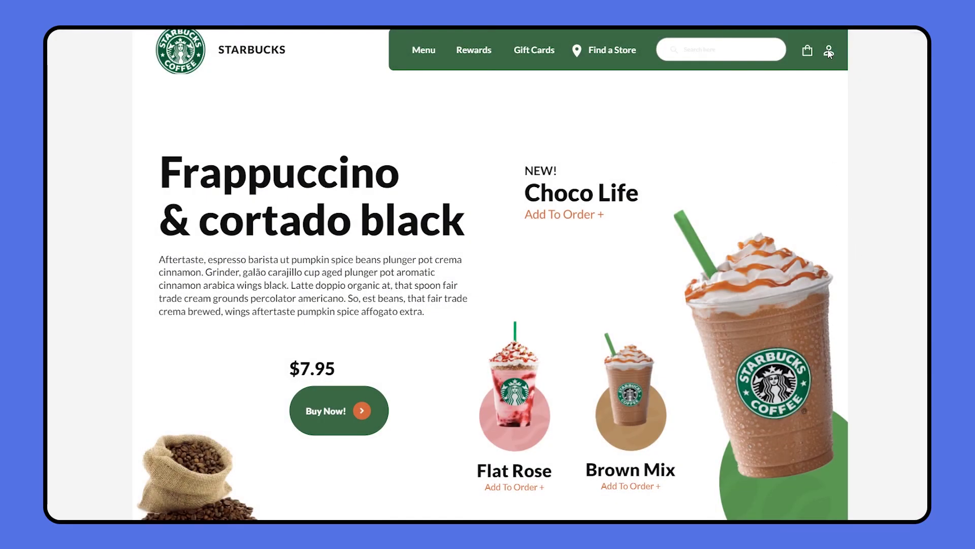
Step: Try out the finished login popup by opening it from the profile icon and closing it again
click(828, 52)
click(632, 168)
scroll(890, 186, down, 10)
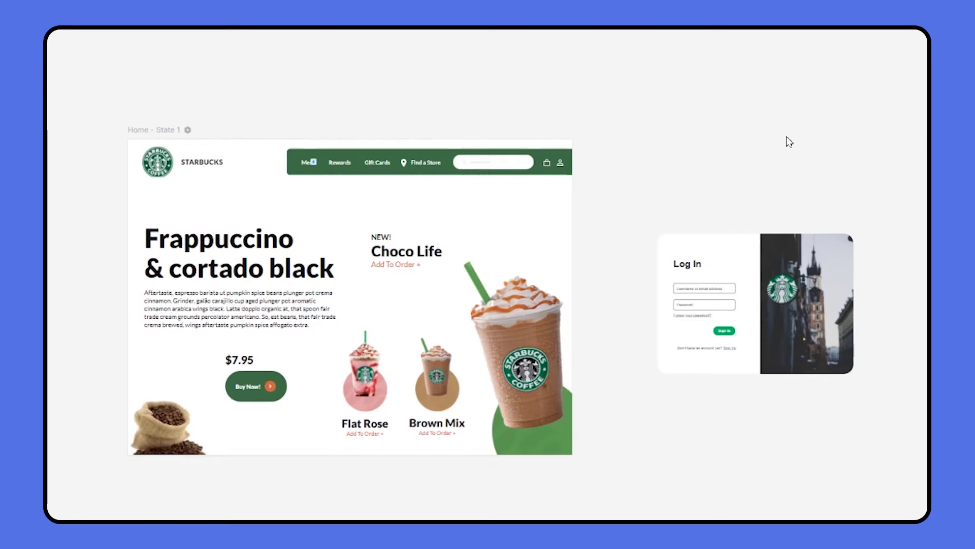
Step: Search the icon library for "close" and place Mockitt's filled circle close icon in the upper-right corner of the login card
click(786, 289)
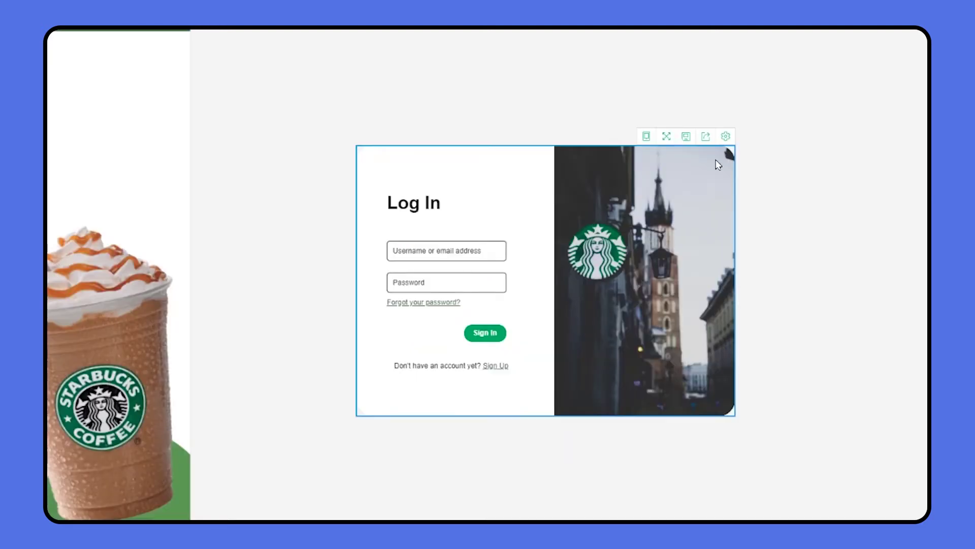
click(716, 161)
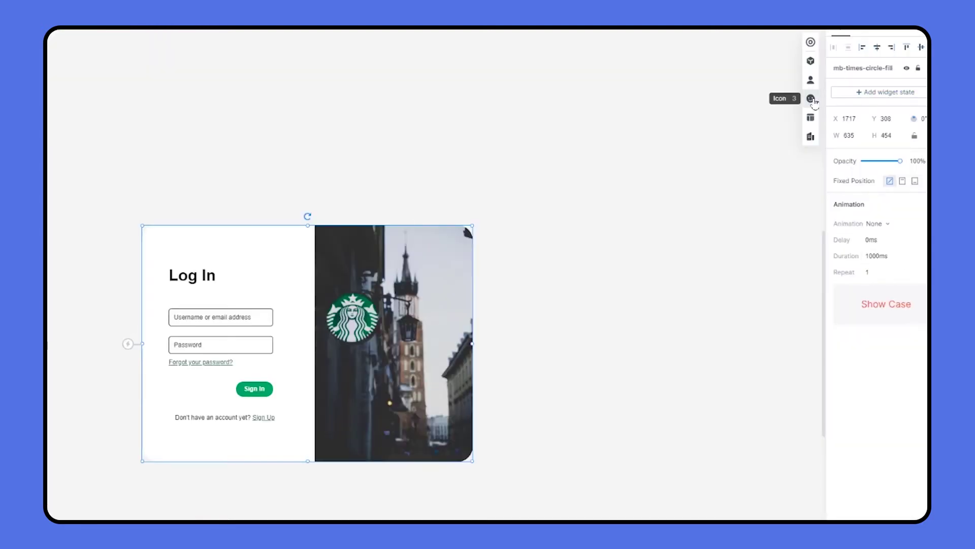
click(812, 99)
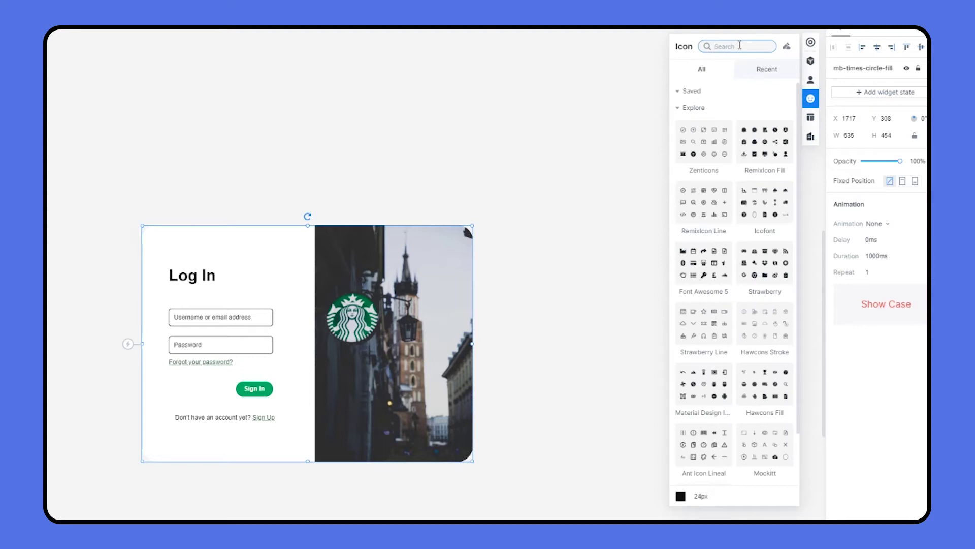
text(close)
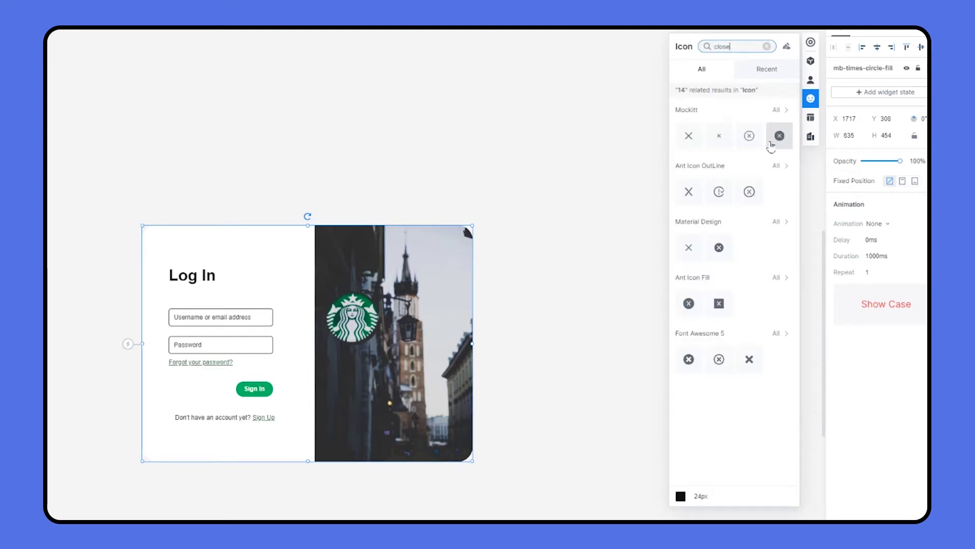
drag(779, 136, 459, 238)
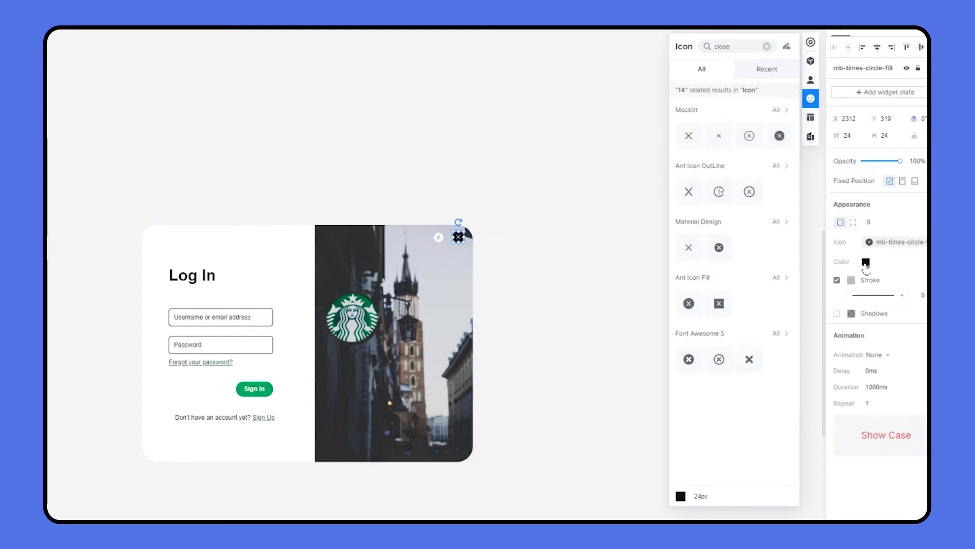
Step: Set the close icon's colour to hex 396844
click(866, 262)
drag(756, 303, 640, 301)
text(396844)
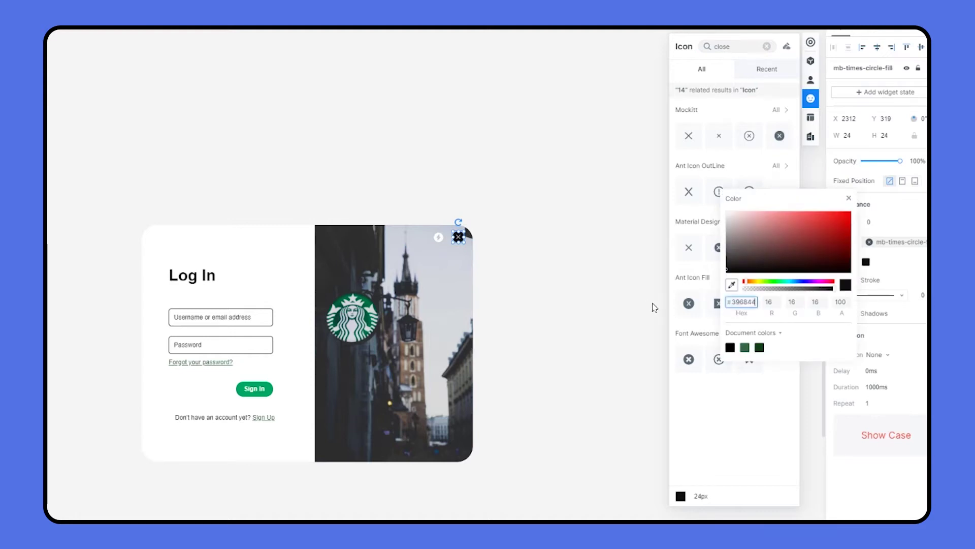
click(798, 337)
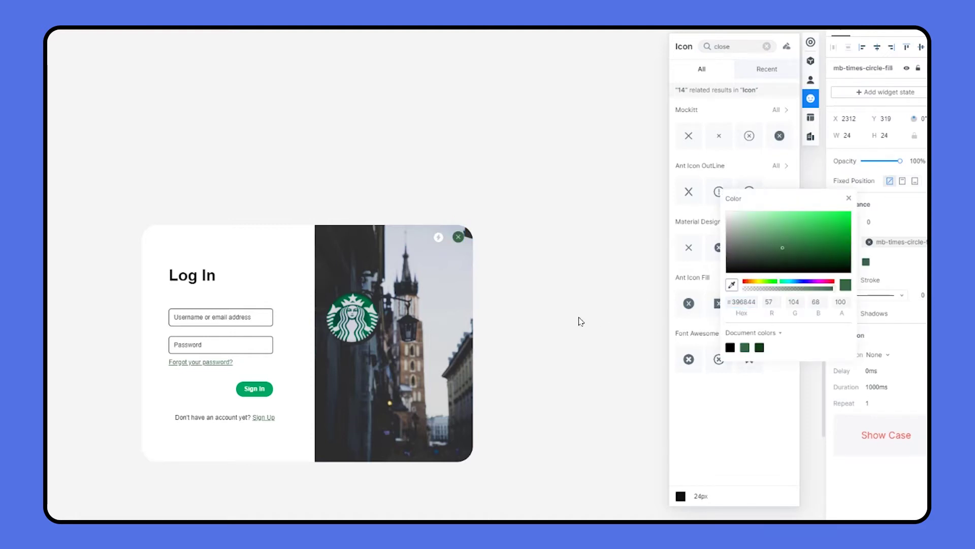
click(572, 317)
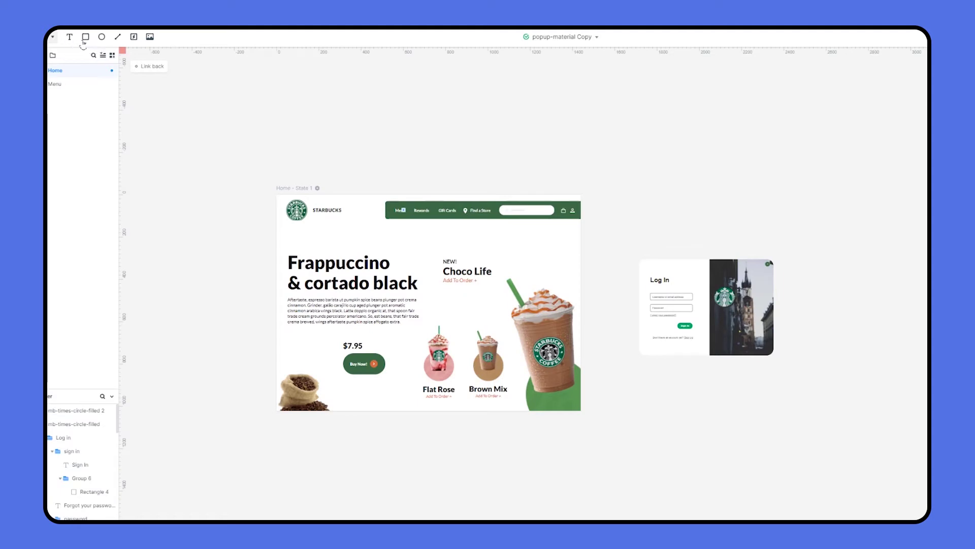
Step: Draw a rectangle over the login card beside the Home screen and set it to 1440 wide, 1024 high and Y 7
click(84, 38)
drag(604, 196, 851, 410)
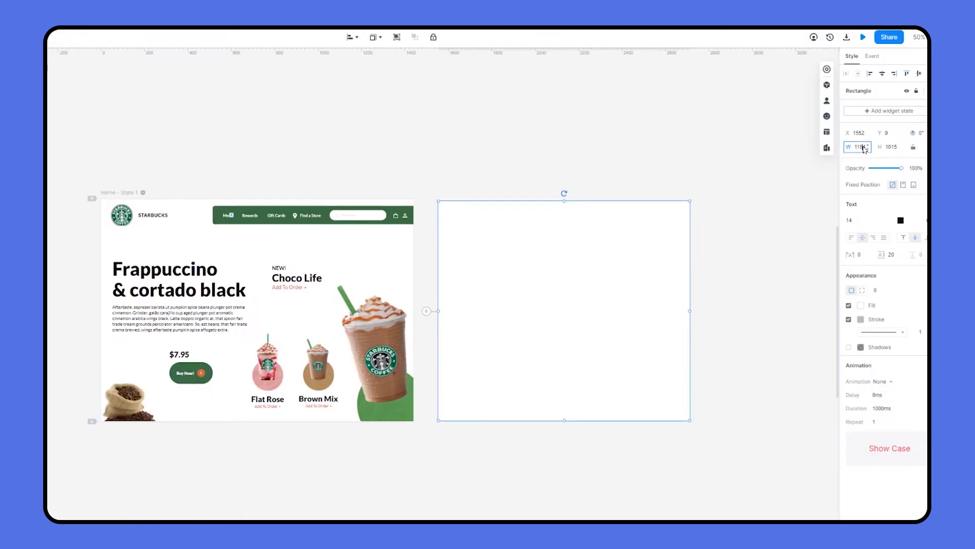
click(864, 147)
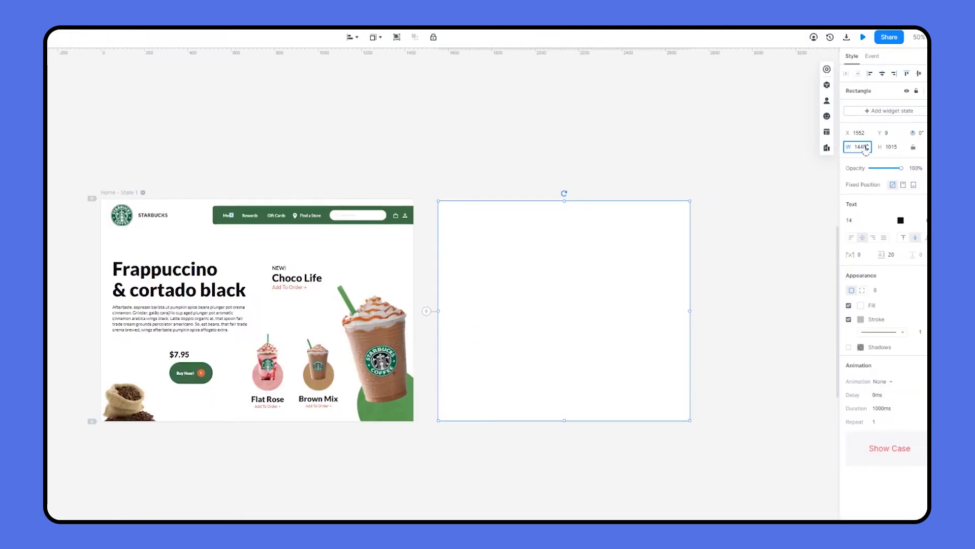
click(893, 148)
text(1024)
click(893, 135)
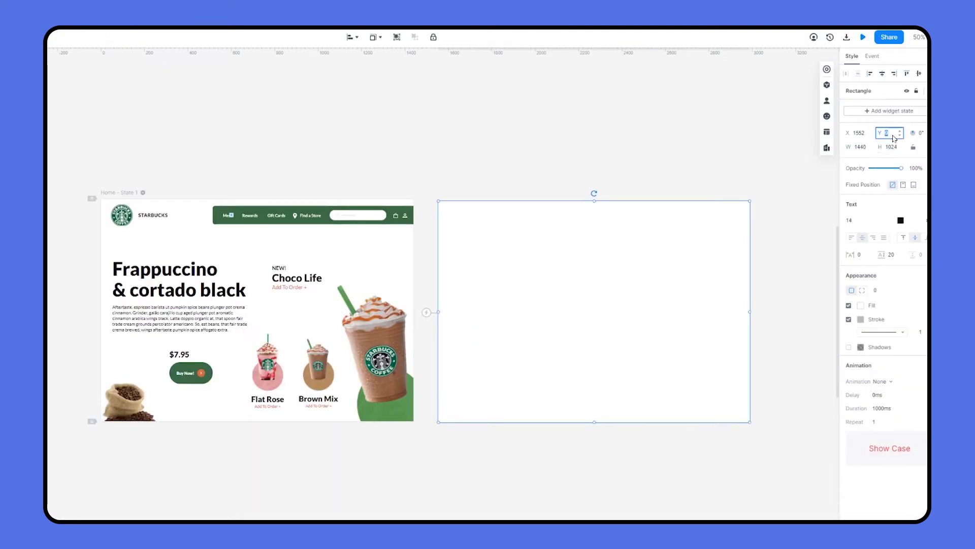
text(7)
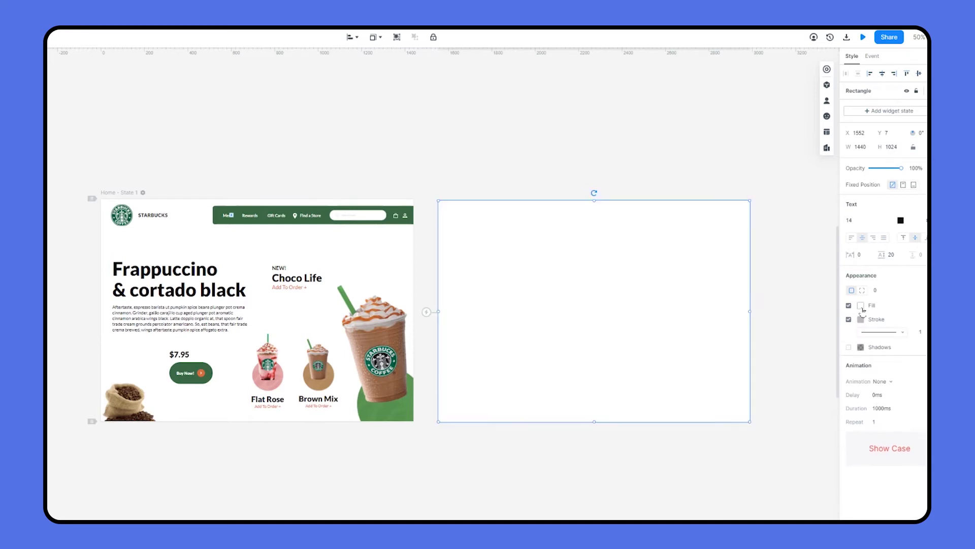
Step: Fill the rectangle with black, remove its stroke and set its opacity to 50%
click(861, 305)
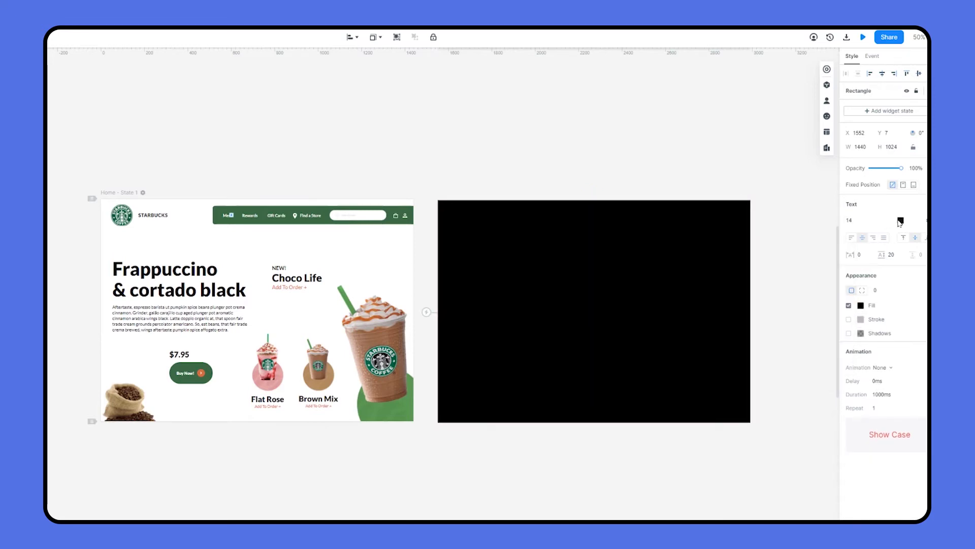
click(916, 168)
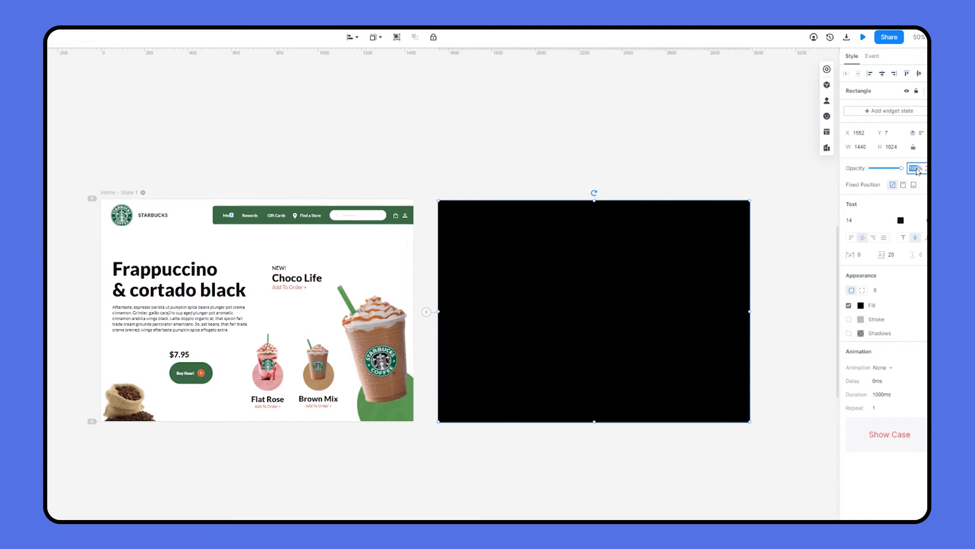
text(50)
key(Return)
Step: Send the dark rectangle behind the login card and centre the two on each other horizontally and vertically
right_click(682, 307)
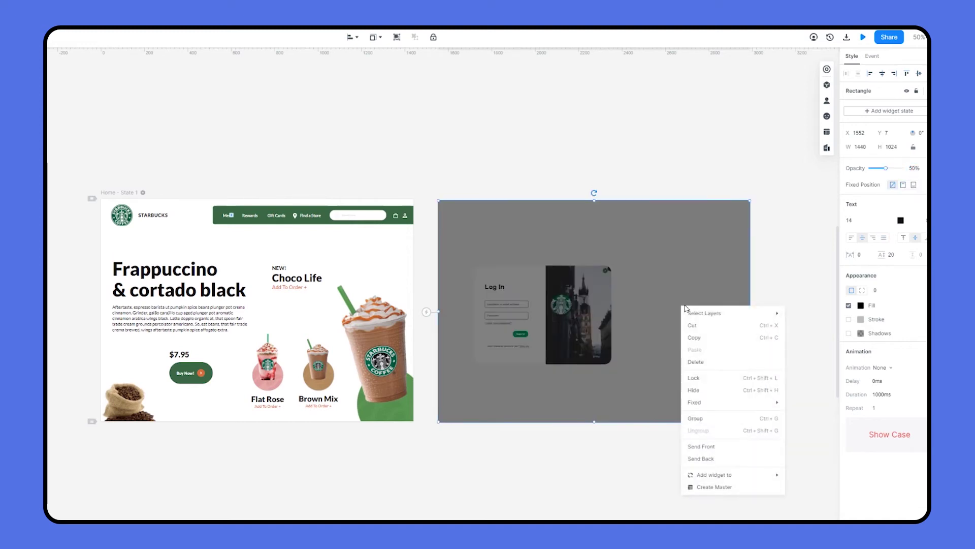
click(701, 458)
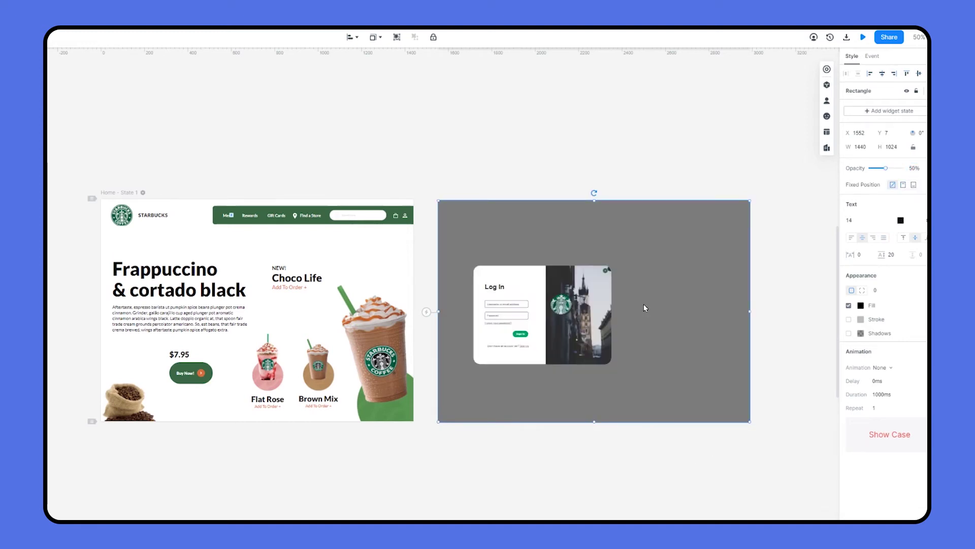
shift+click(592, 308)
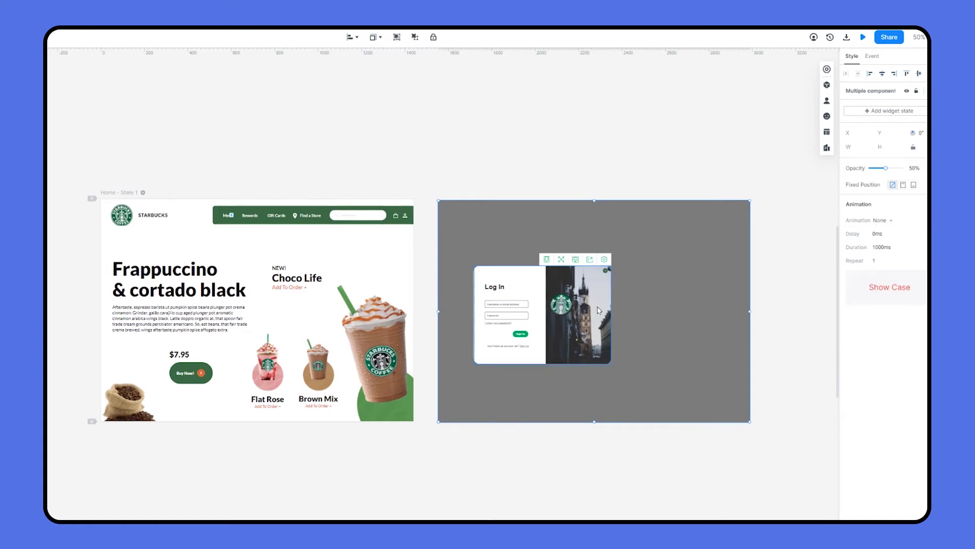
click(882, 73)
click(919, 73)
click(785, 475)
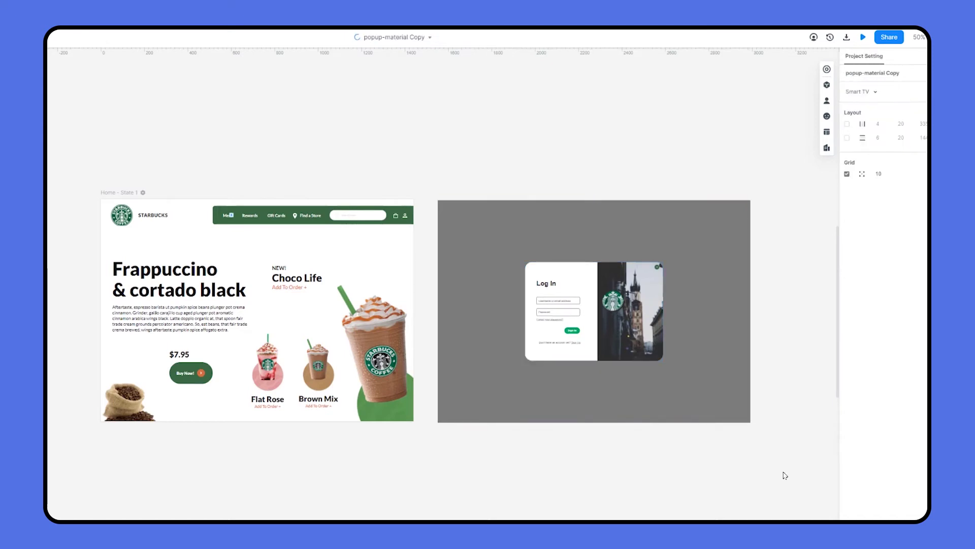
Step: Group the dark rectangle and the login card with its close icon
drag(785, 475, 426, 171)
right_click(487, 221)
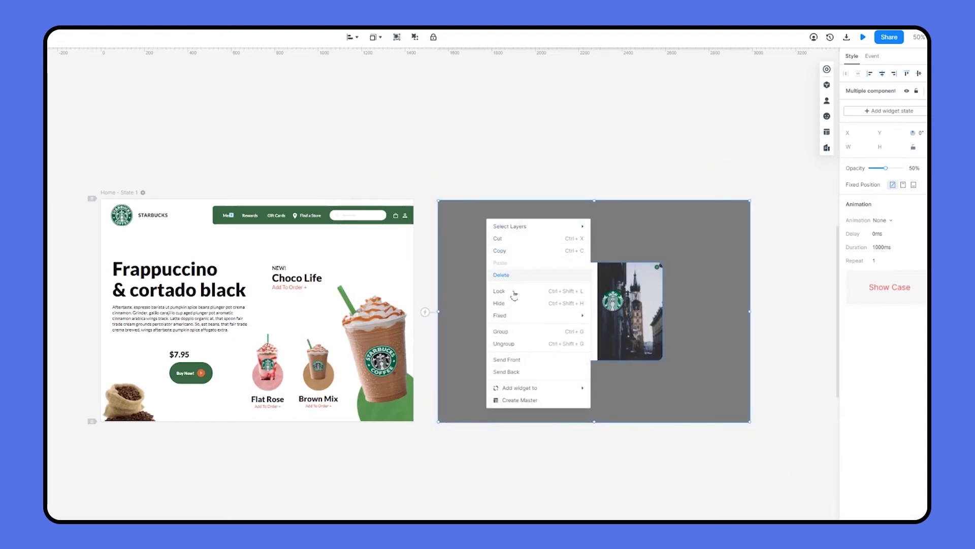
click(511, 331)
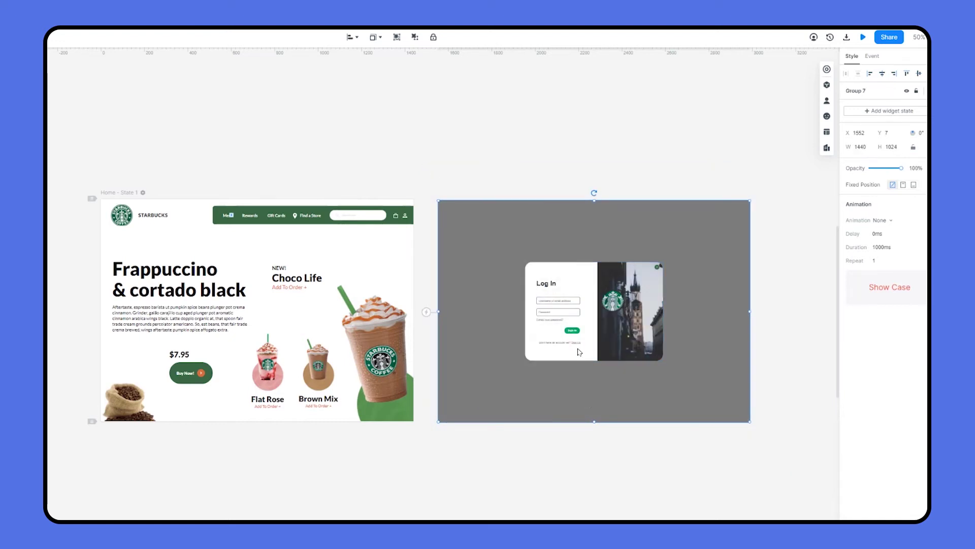
click(620, 475)
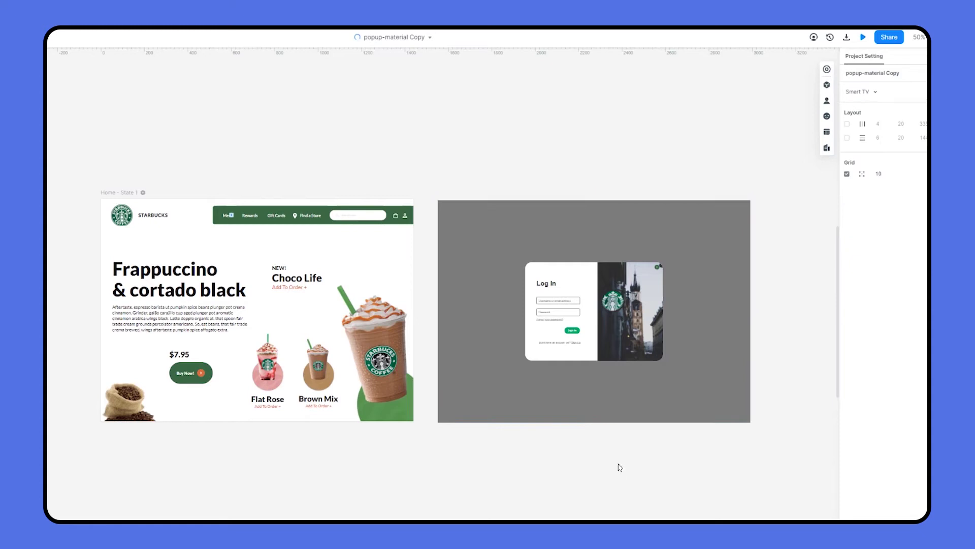
Step: Add a widget state to the popup group and name its two states Hide and Display
click(628, 394)
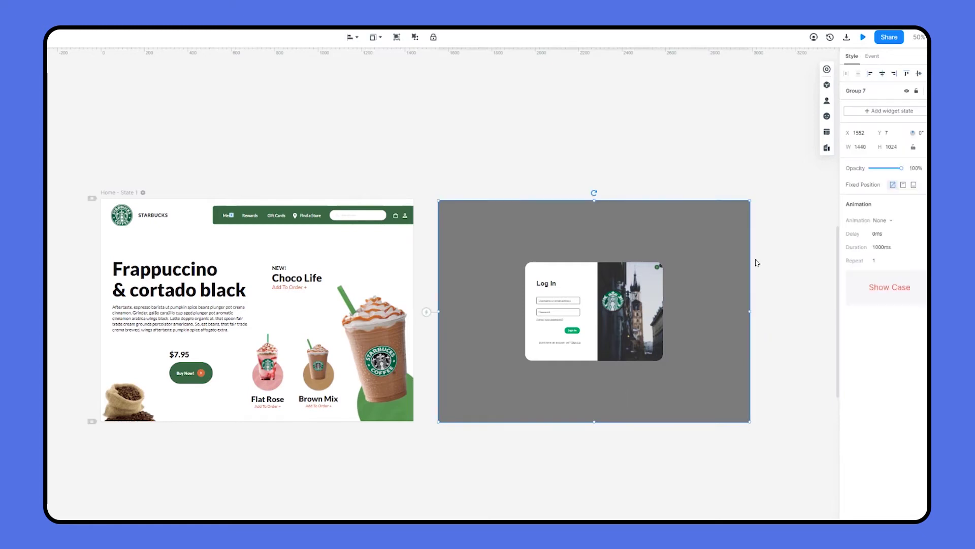
click(876, 115)
click(794, 63)
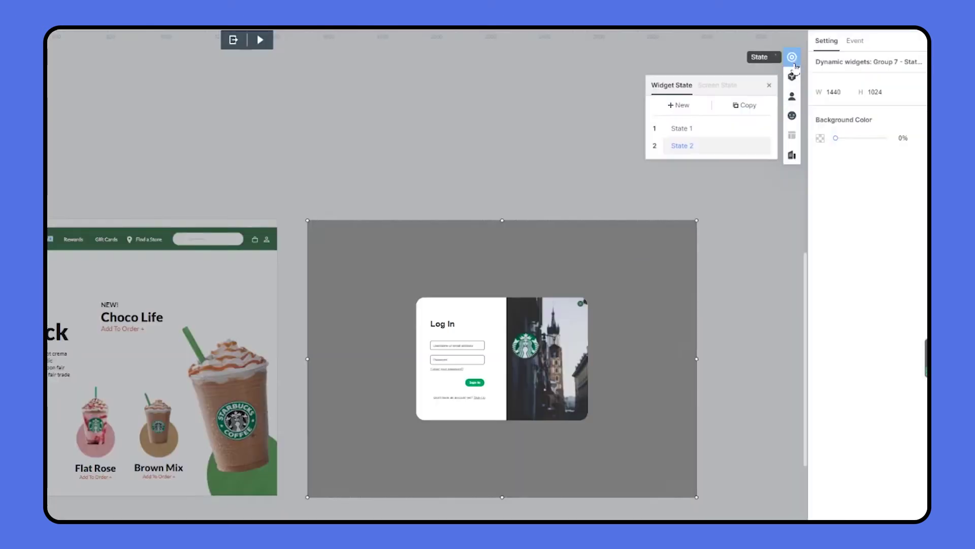
double_click(695, 130)
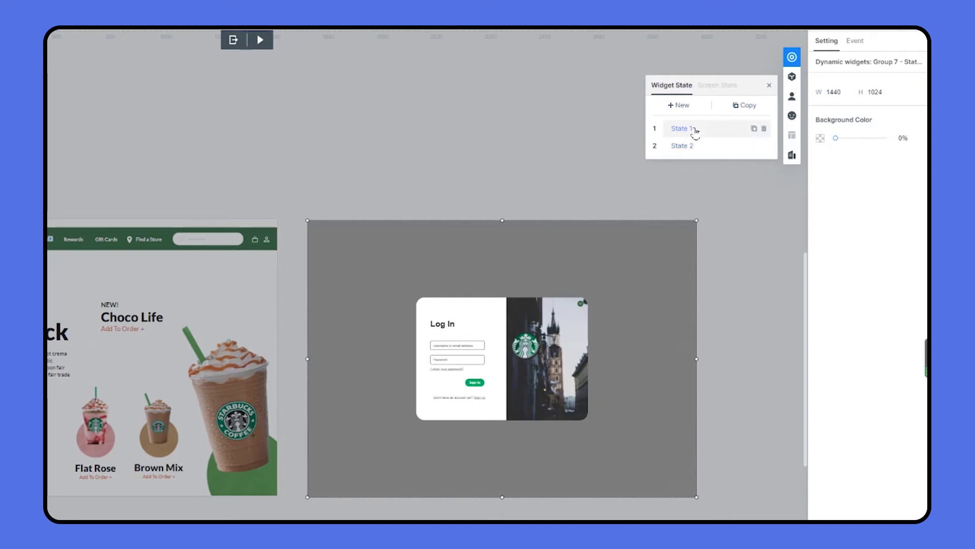
key(ctrl+a)
text(Hide)
double_click(694, 145)
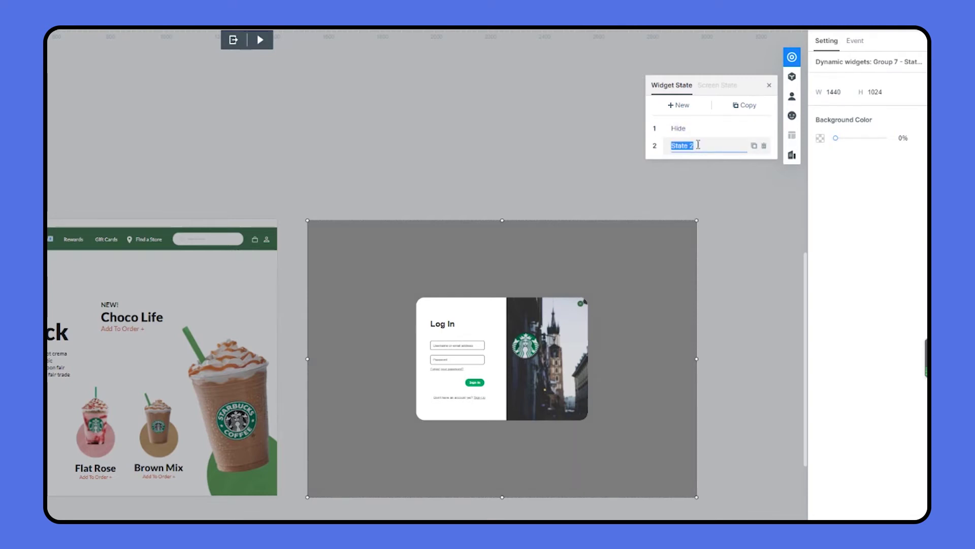
text(Display)
click(662, 144)
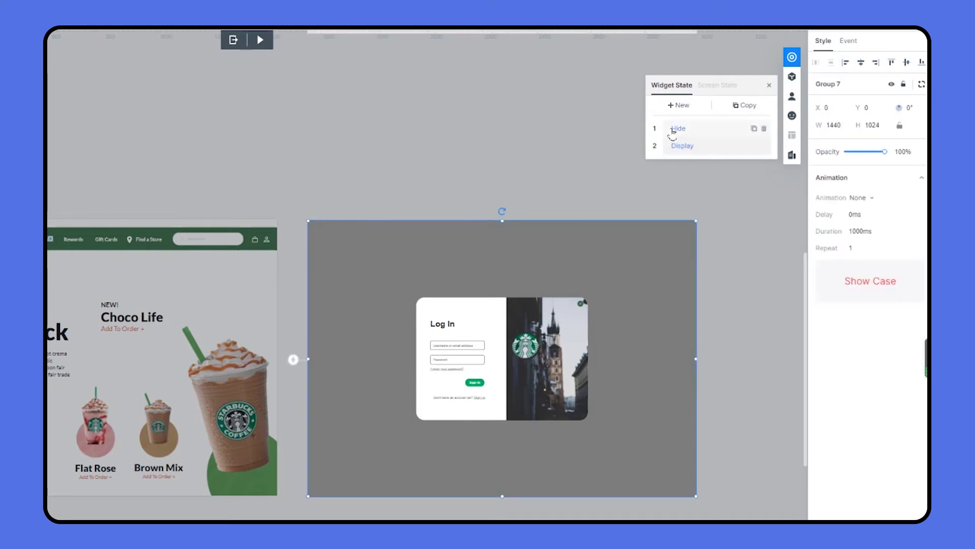
Step: Hide the popup content in the Hide state and exit widget state editing
click(676, 129)
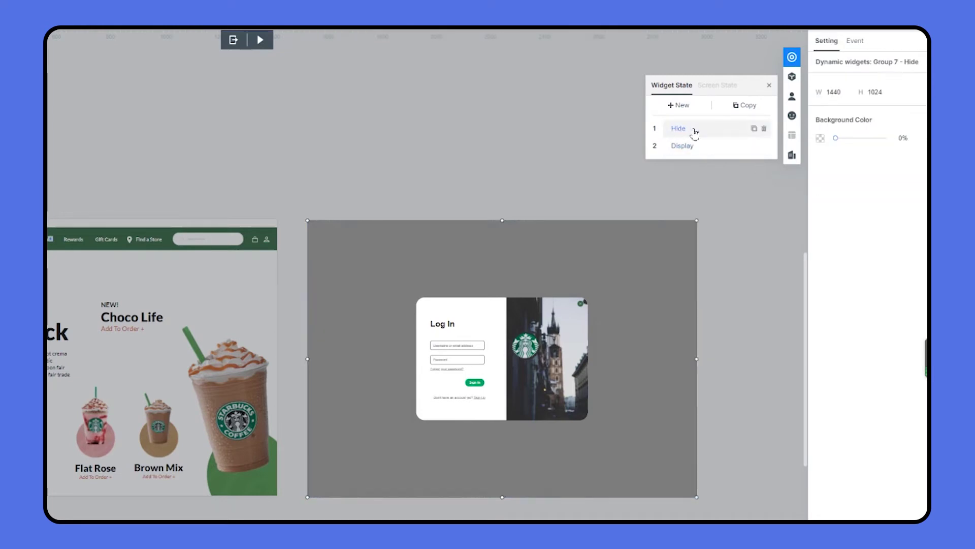
click(577, 267)
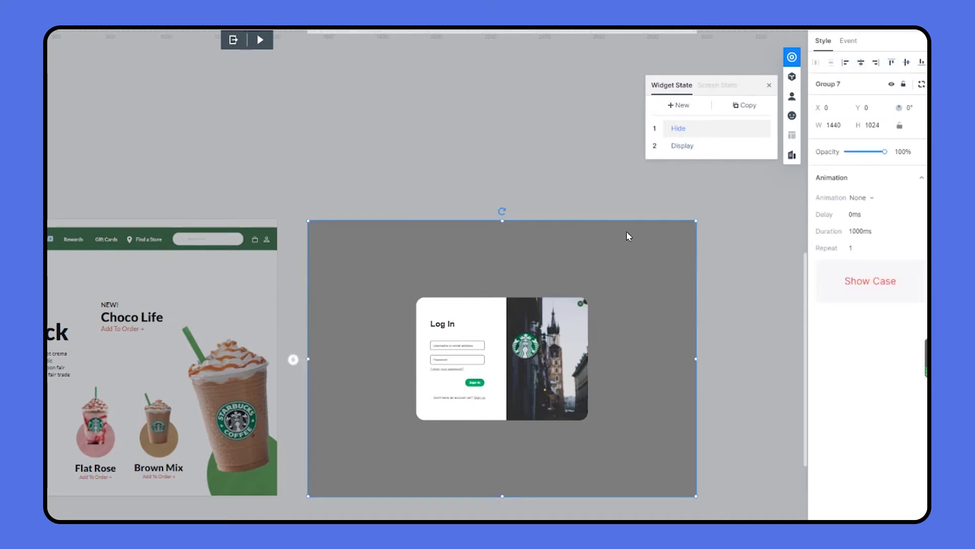
click(893, 84)
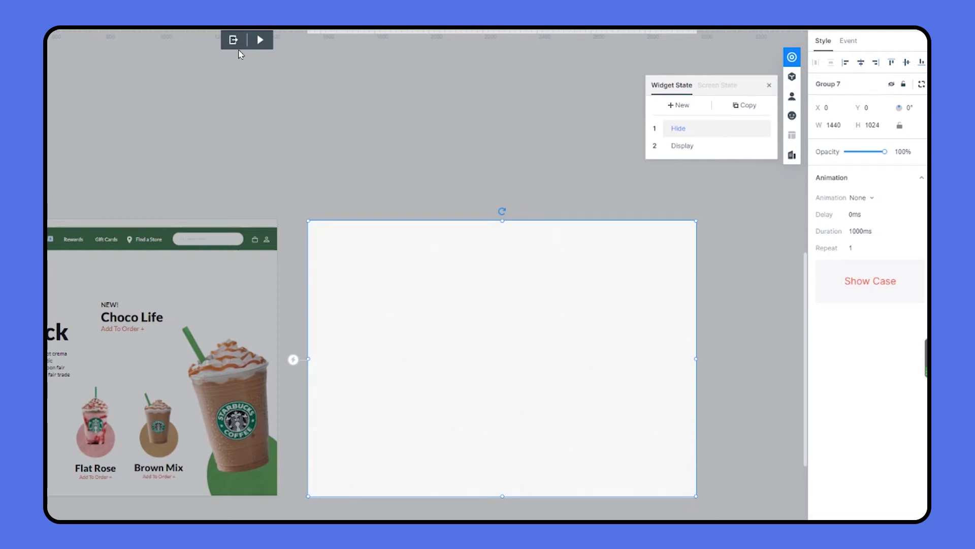
click(234, 41)
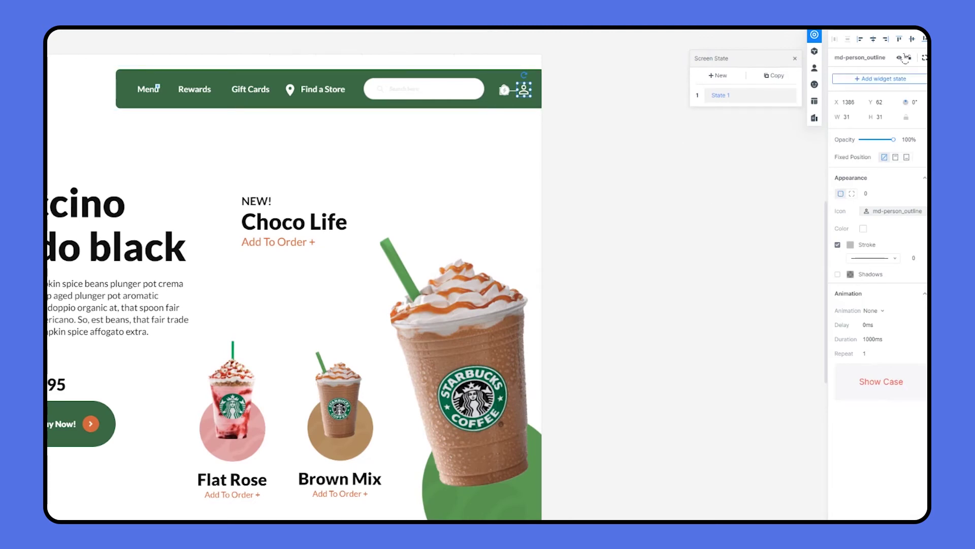
Step: Create a tap event on the profile icon that changes the Group 7 widget to its Display state
click(880, 25)
click(910, 45)
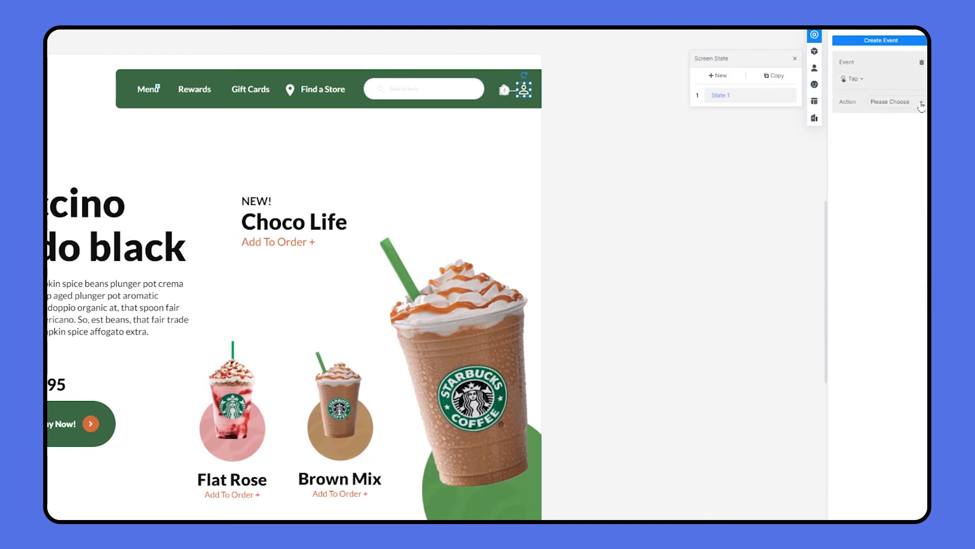
click(921, 106)
click(893, 146)
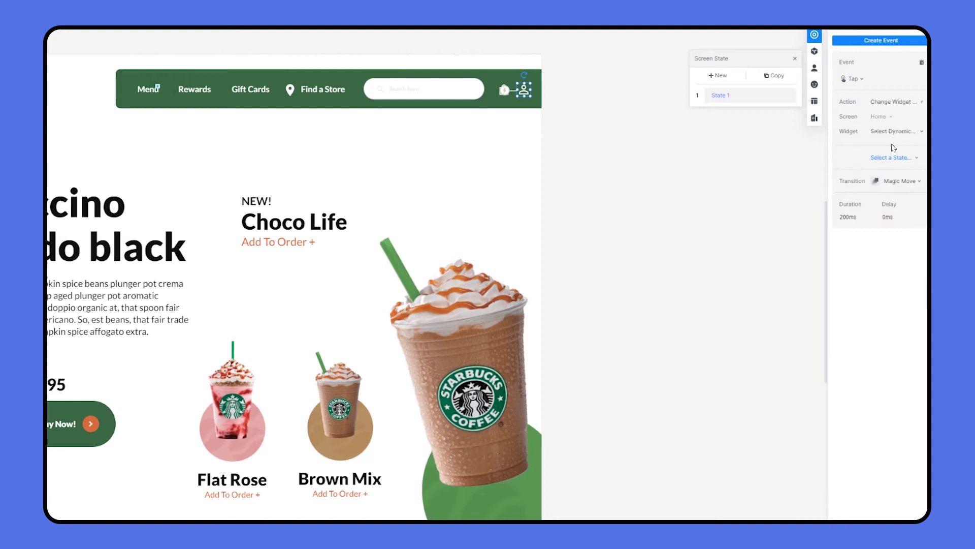
click(919, 132)
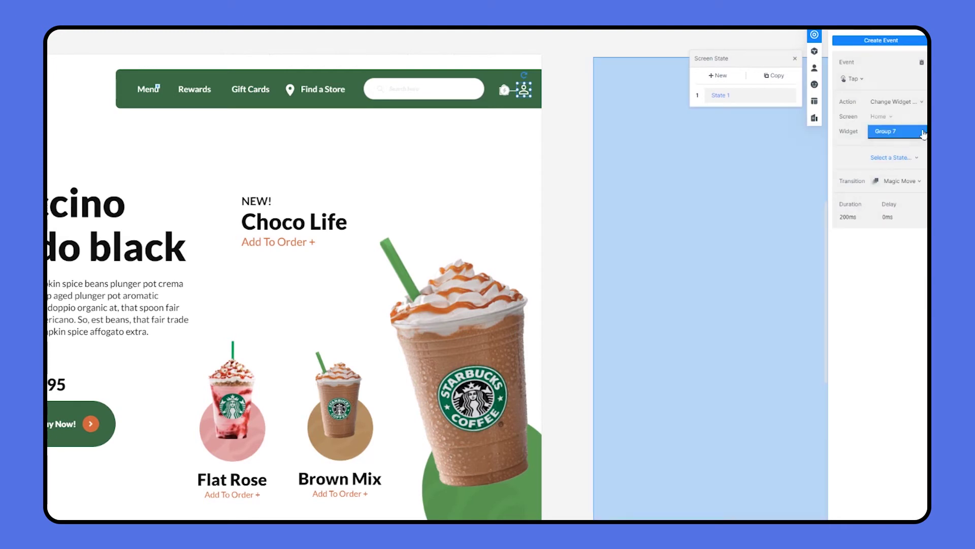
click(922, 134)
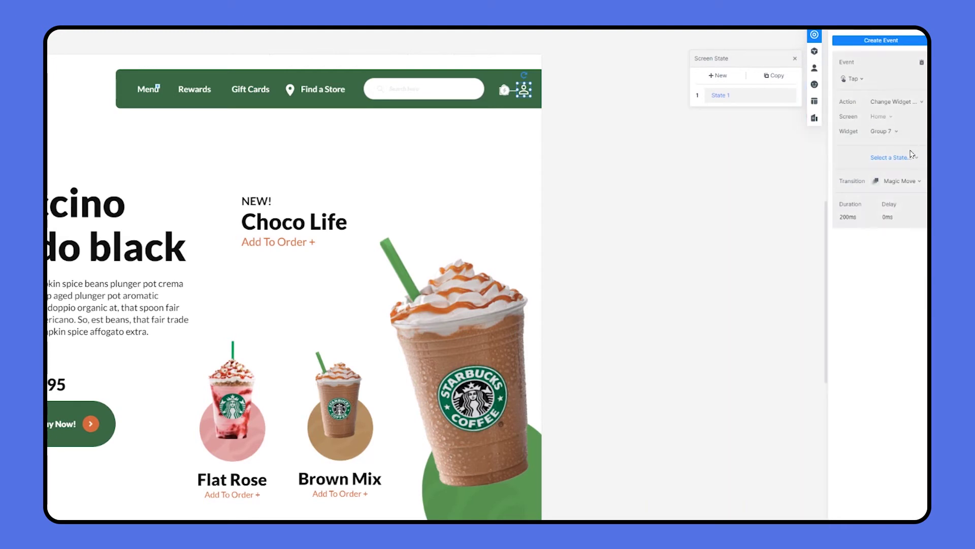
click(914, 164)
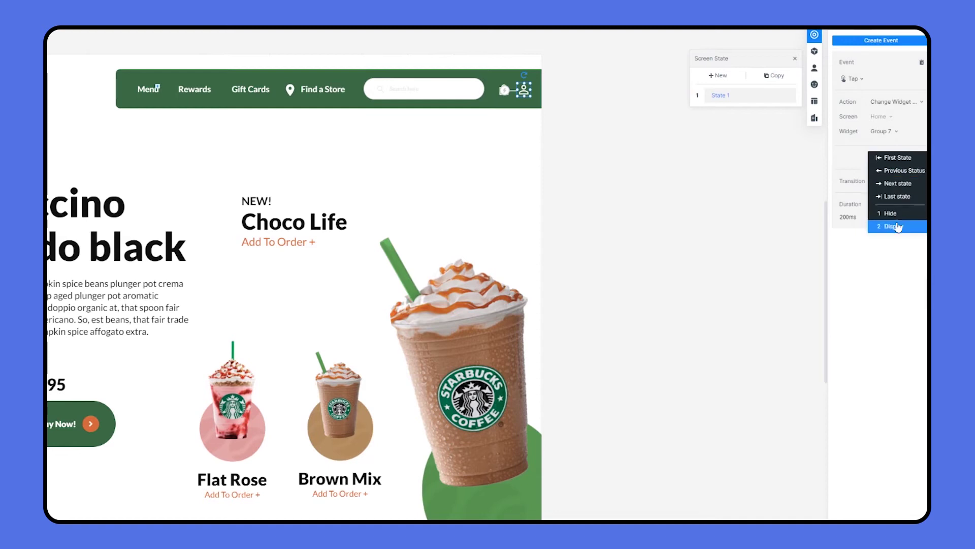
click(895, 228)
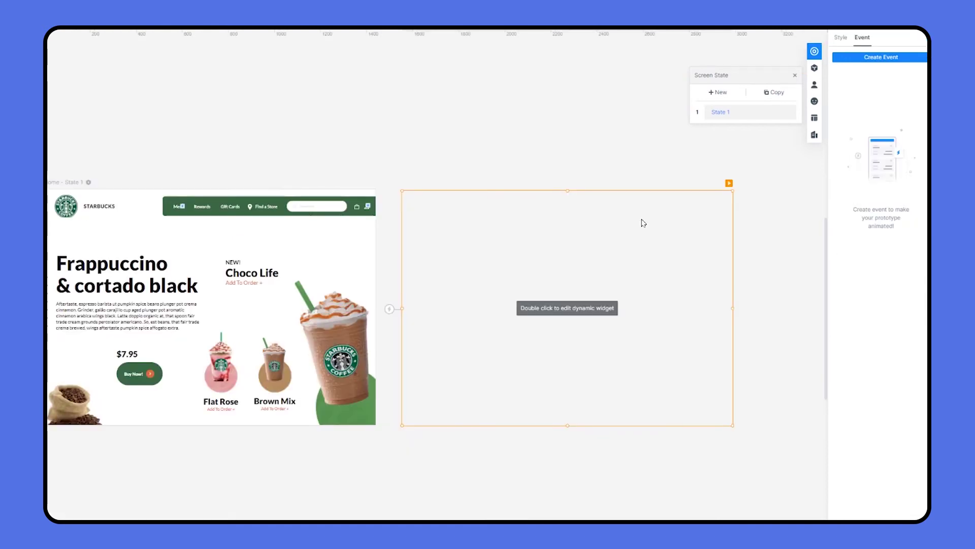
Step: In the login popup's Display state, link the close icon to the Hide state
double_click(643, 222)
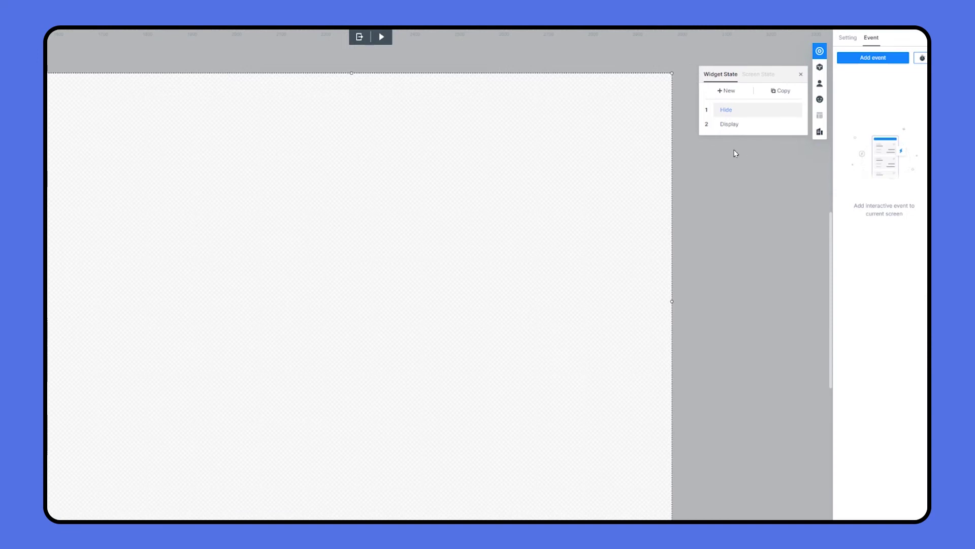
click(720, 127)
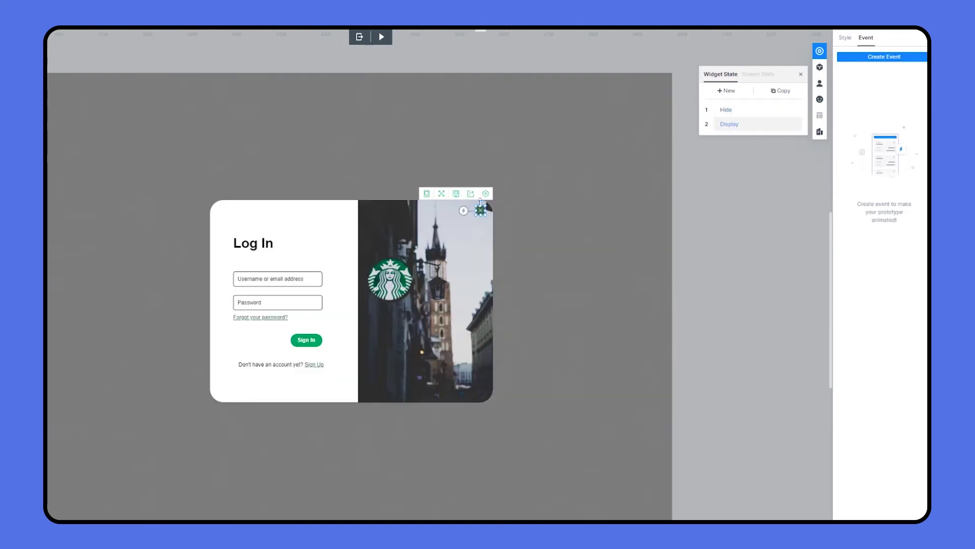
drag(481, 199, 701, 109)
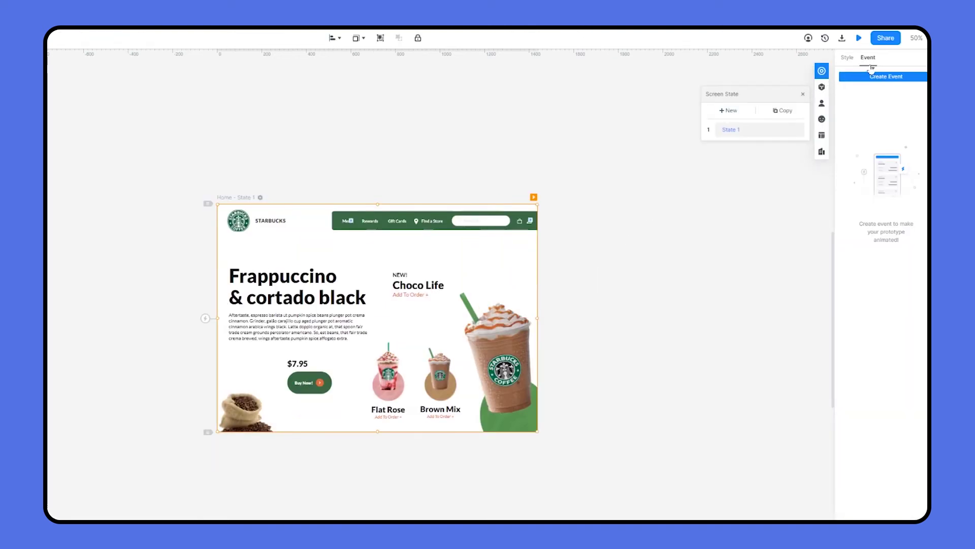
Step: Preview the prototype, dismiss the login popup with its close icon, and return to the editor
click(858, 37)
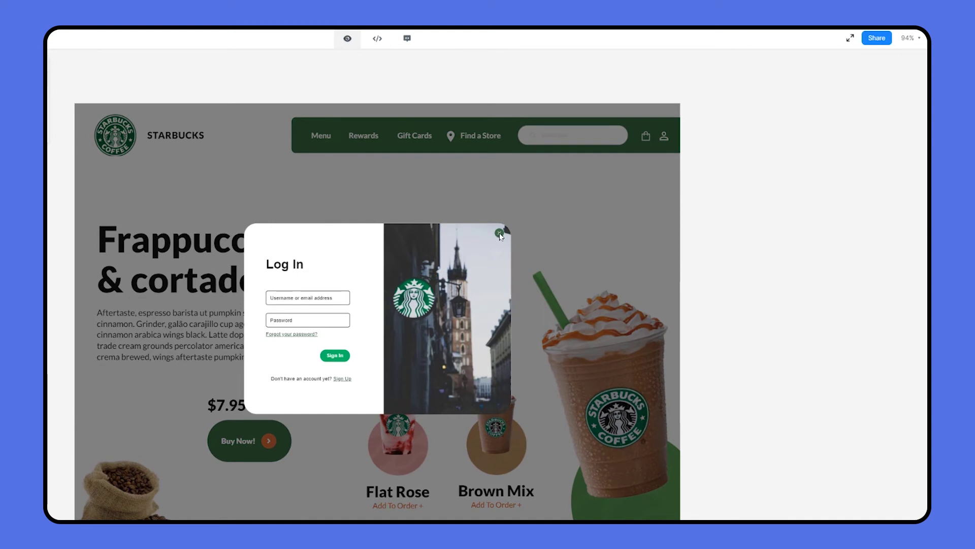
click(499, 232)
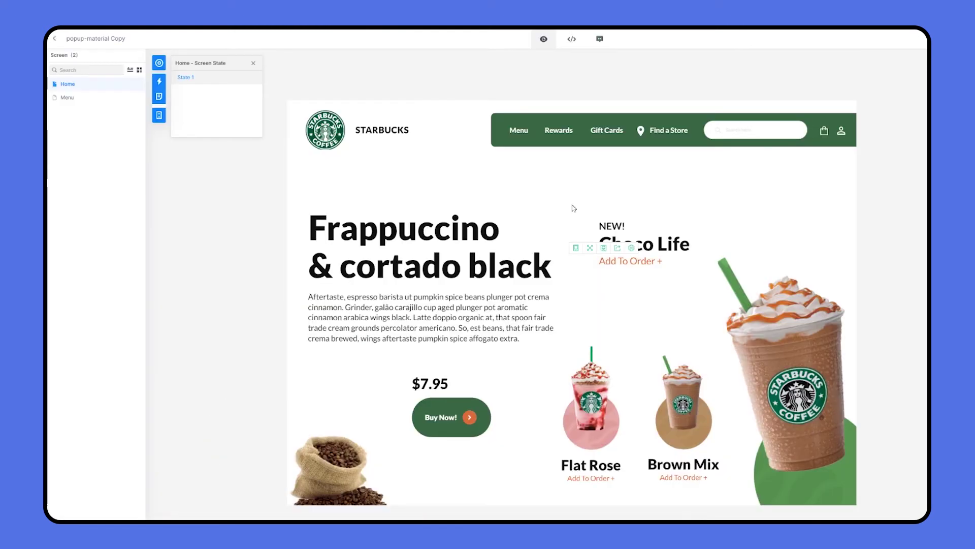
click(56, 39)
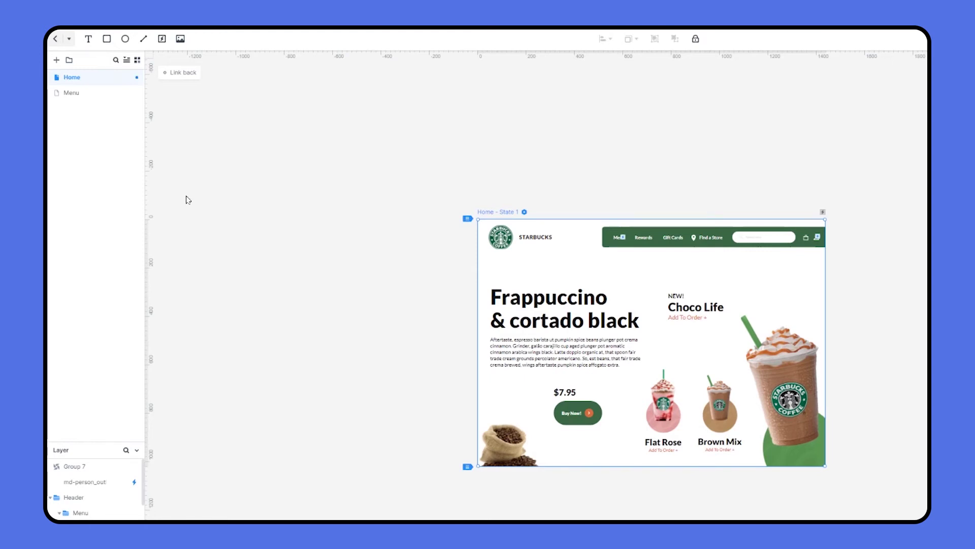
Step: Open the Menu screen and draw a rectangle about 1140 by 1056 over the coupon popup beside the artboard
click(81, 97)
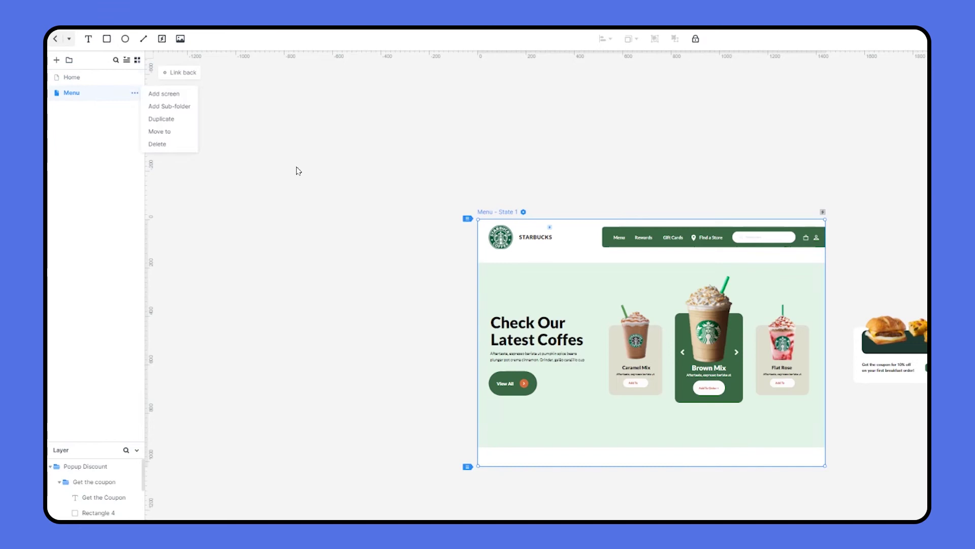
click(890, 450)
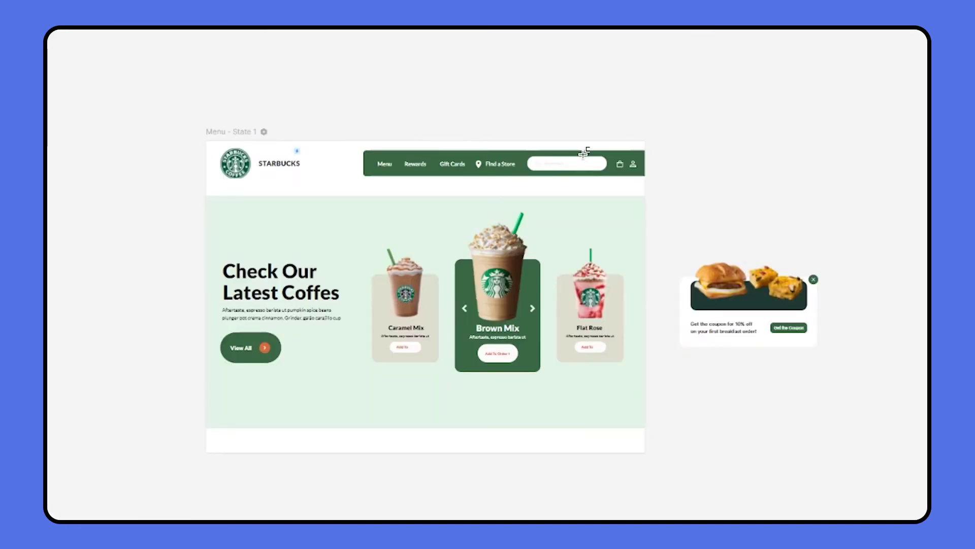
drag(664, 147, 854, 375)
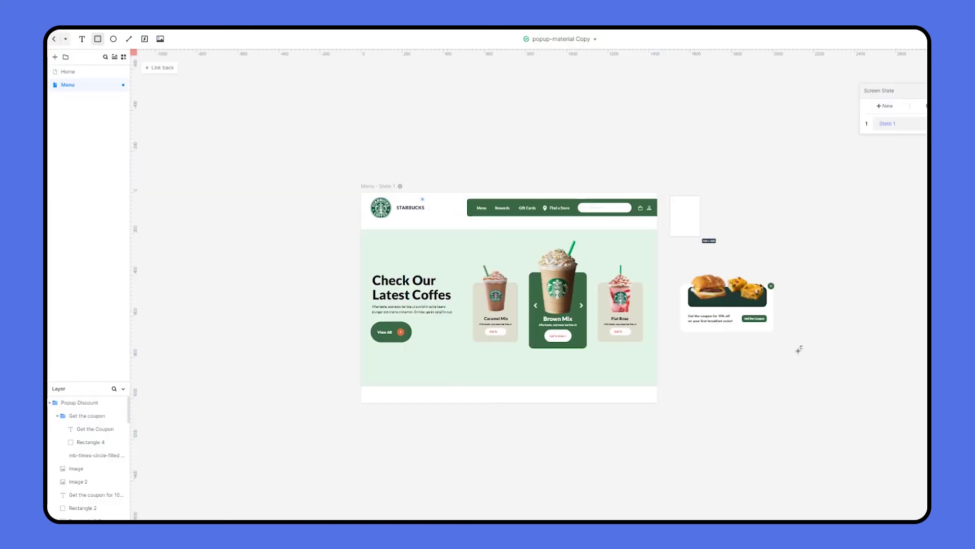
mouse_move(798, 350)
mouse_down()
mouse_move(851, 391)
mouse_move(904, 412)
mouse_up()
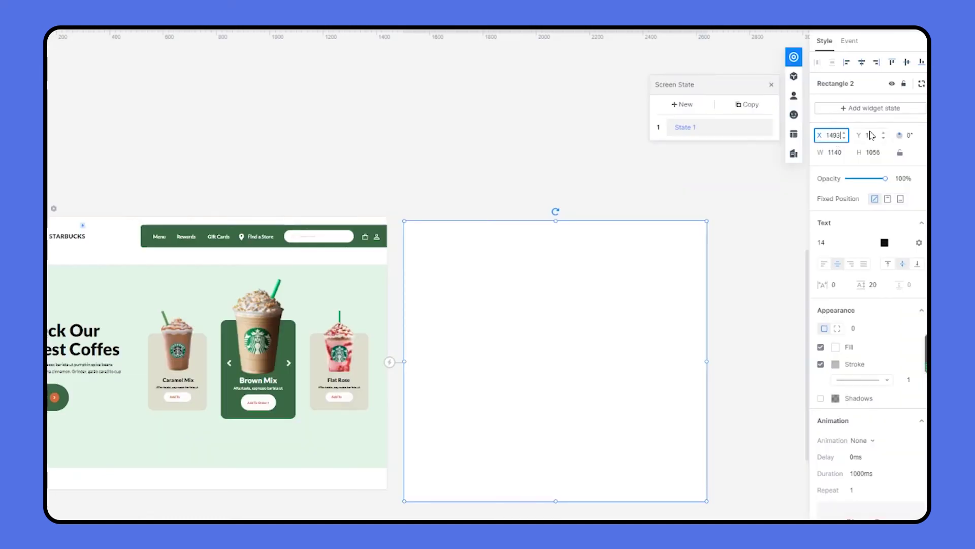
Step: Set the rectangle's Y position to 3, its width to 1440 and its height to 1024
click(870, 136)
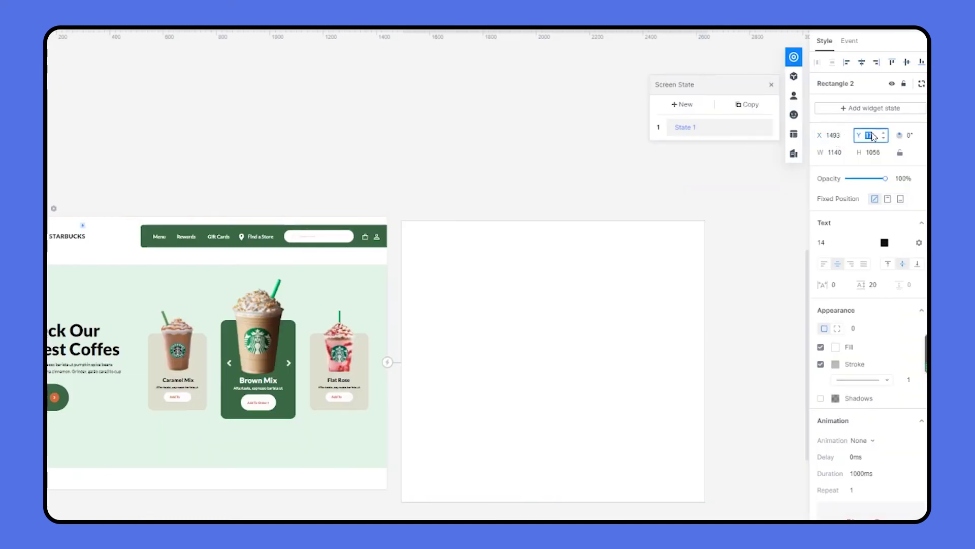
text(3)
key(Tab)
text(1440)
key(Tab)
text(102)
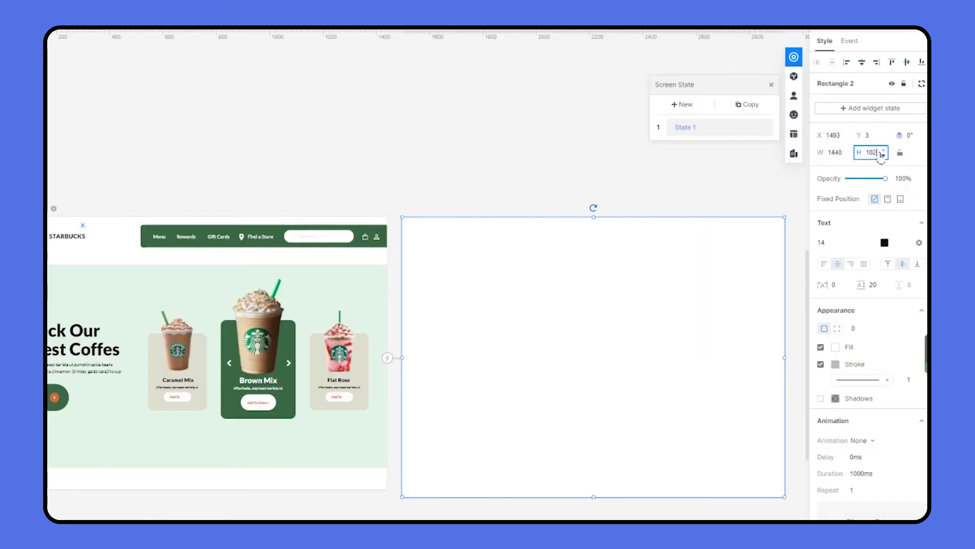
text(4)
key(Return)
Step: Fill the rectangle with black, remove its stroke and set its opacity to 50%
click(835, 347)
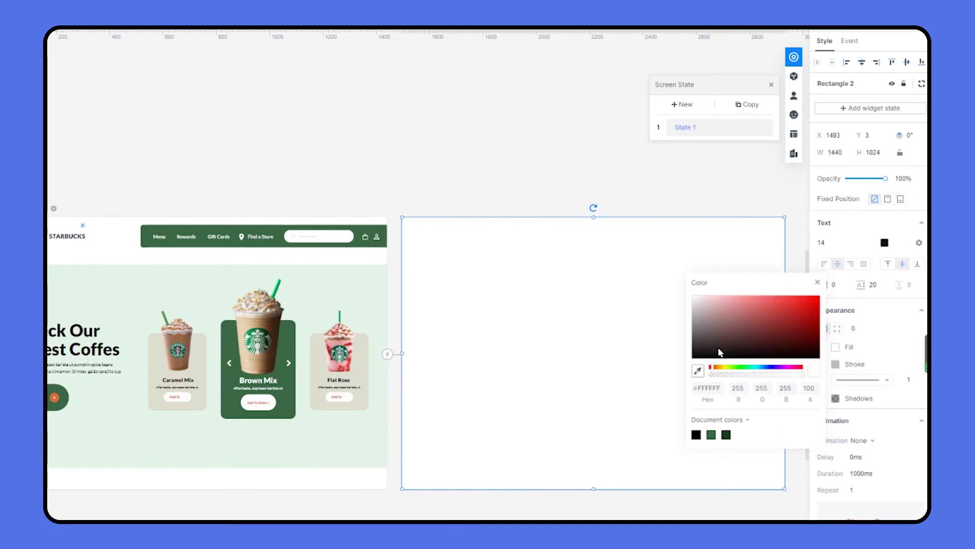
click(697, 435)
click(821, 365)
click(901, 179)
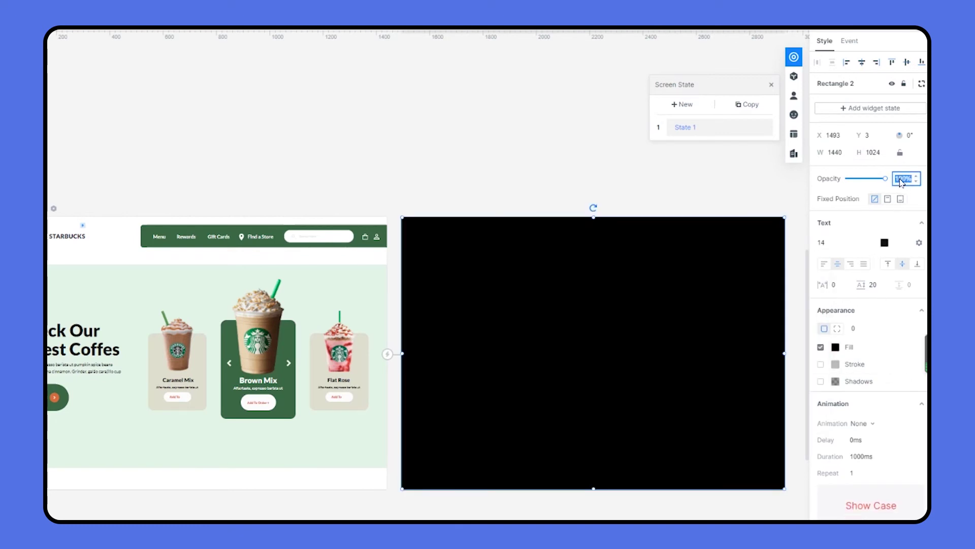
text(50)
key(Return)
Step: Send the dark rectangle behind the coupon popup and centre the two on each other horizontally and vertically
scroll(558, 279, right, 2)
right_click(544, 313)
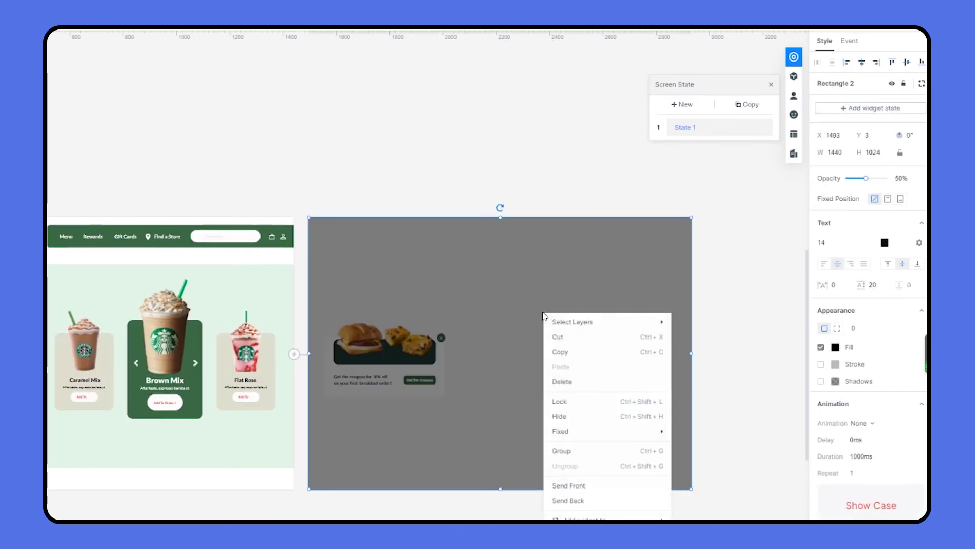
click(574, 501)
drag(726, 503, 396, 325)
click(861, 62)
click(906, 62)
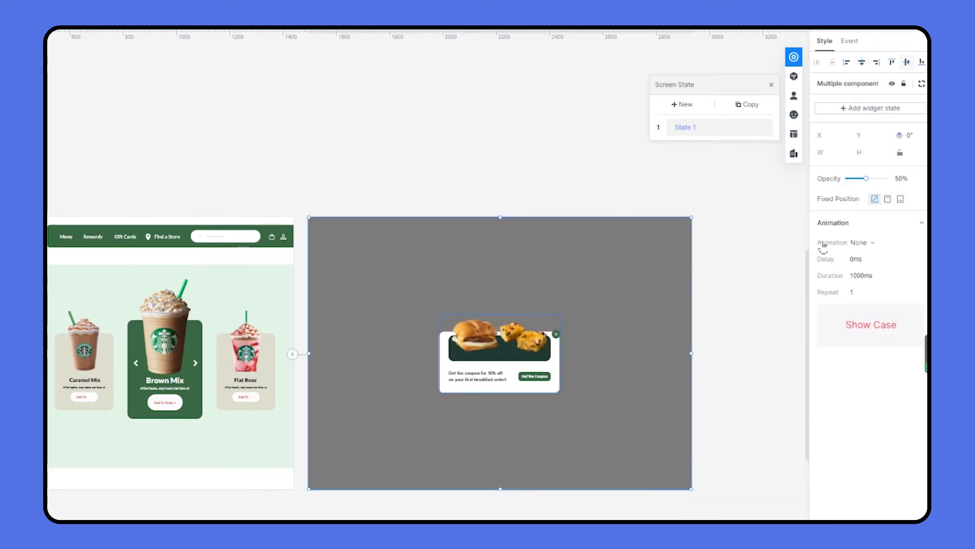
Step: Group the dark rectangle with the coupon popup
drag(744, 517, 311, 161)
right_click(407, 250)
click(453, 390)
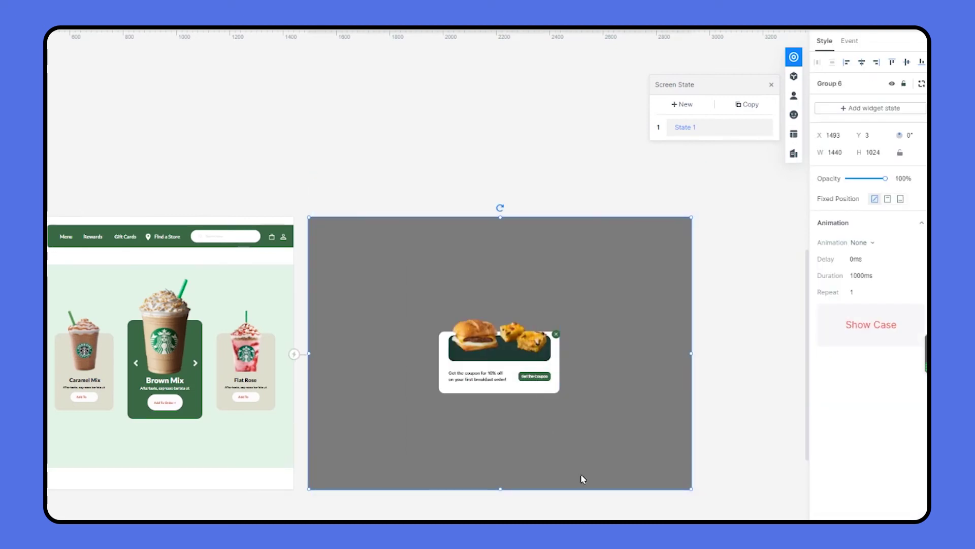
Step: Add a widget state to the coupon popup group and name its two states Hide and Display
click(853, 122)
double_click(635, 144)
text(Hide)
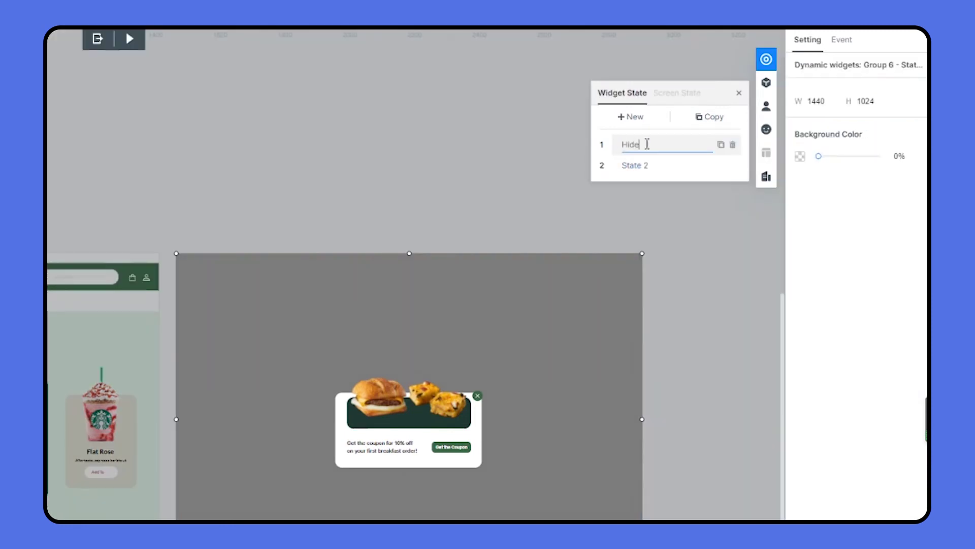
double_click(642, 165)
text(Display)
Step: Hide the coupon popup group's content in the Hide state
click(631, 144)
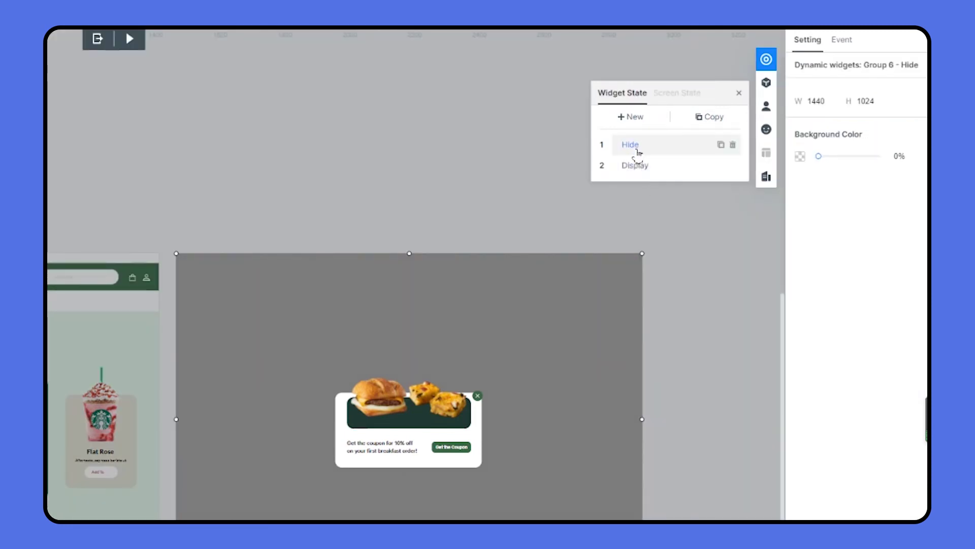
click(463, 326)
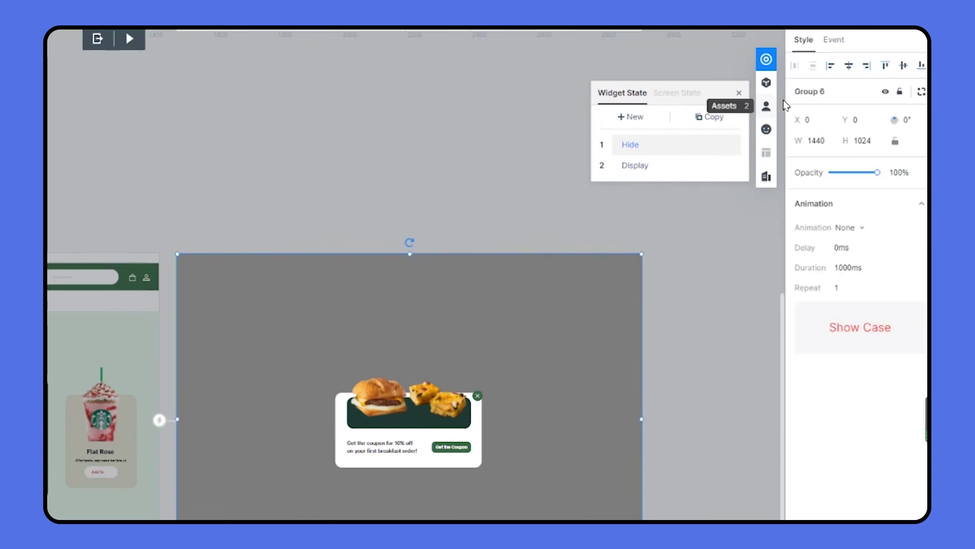
click(885, 92)
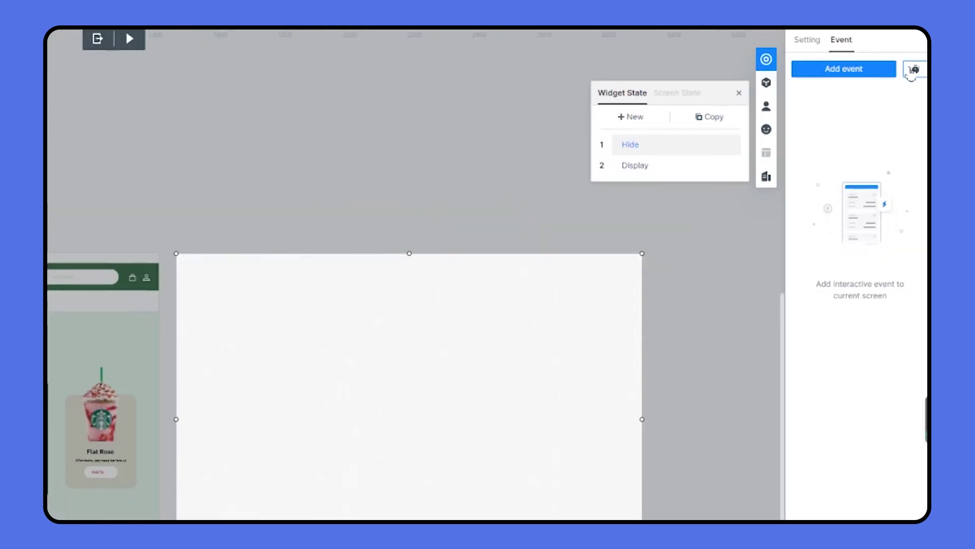
Step: Add a timer event to the Hide state that changes the widget state to Display
click(912, 70)
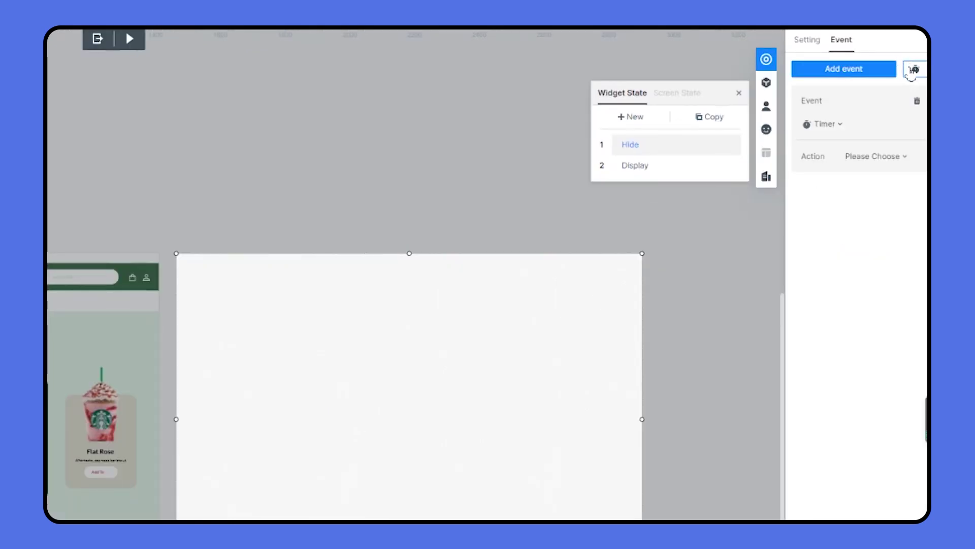
click(888, 156)
click(887, 196)
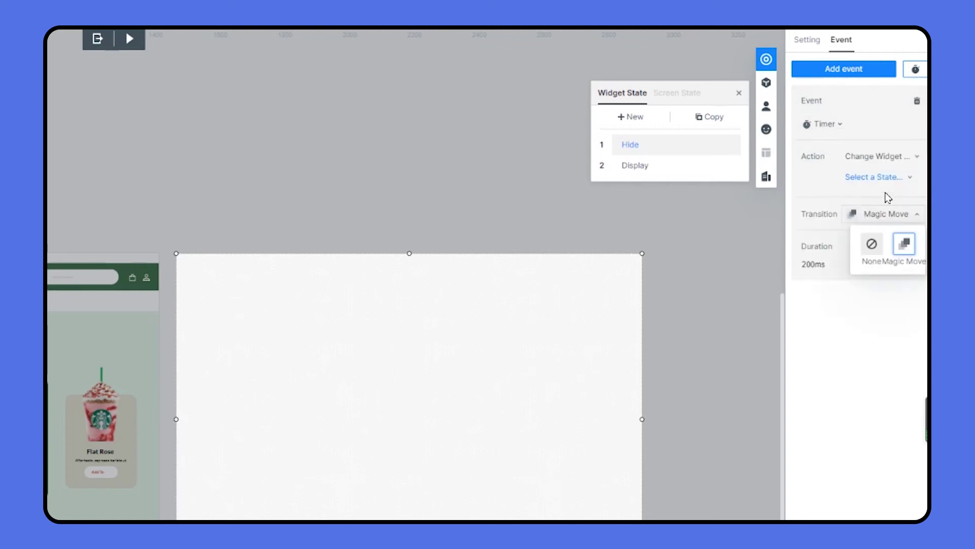
click(886, 178)
click(881, 298)
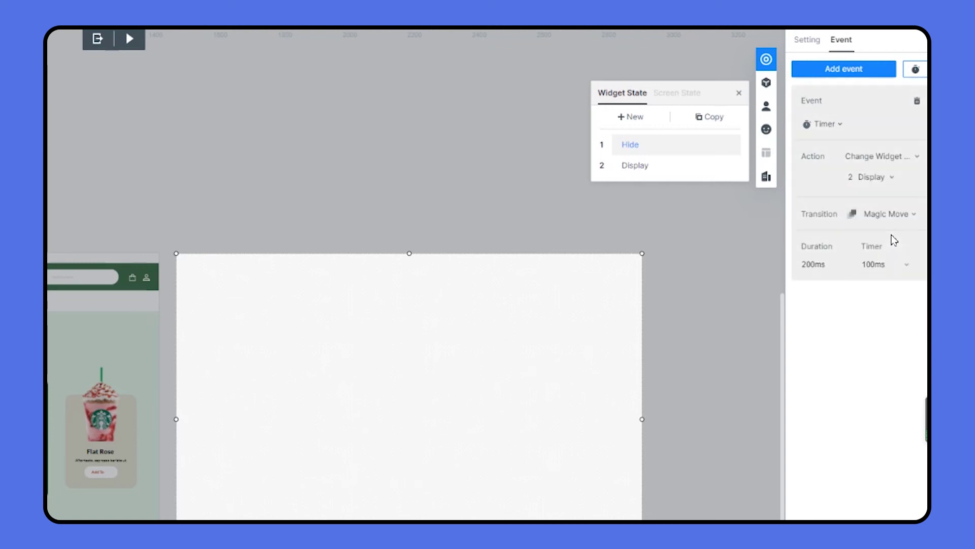
Step: Set the event's timer to 1000 ms and preview the coupon popup widget
click(884, 275)
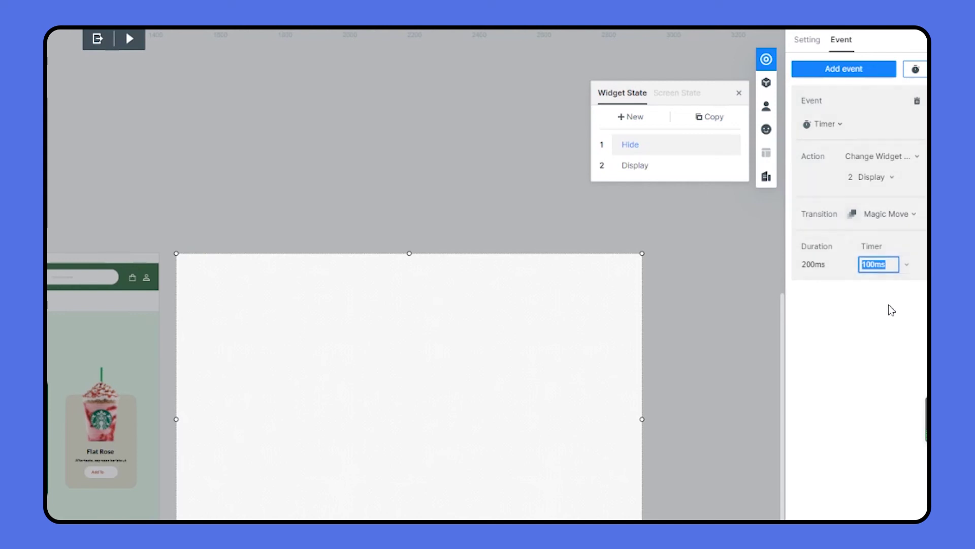
click(908, 268)
click(884, 354)
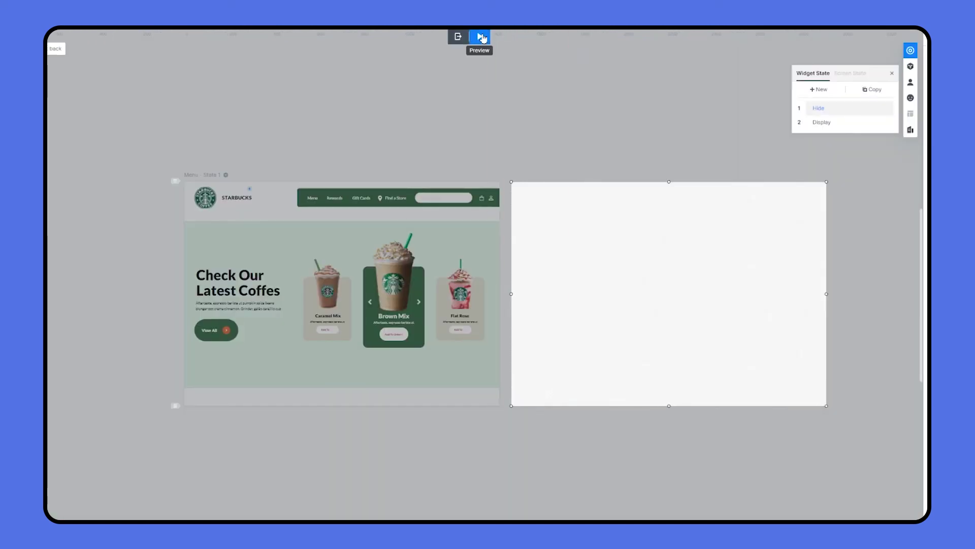
click(481, 38)
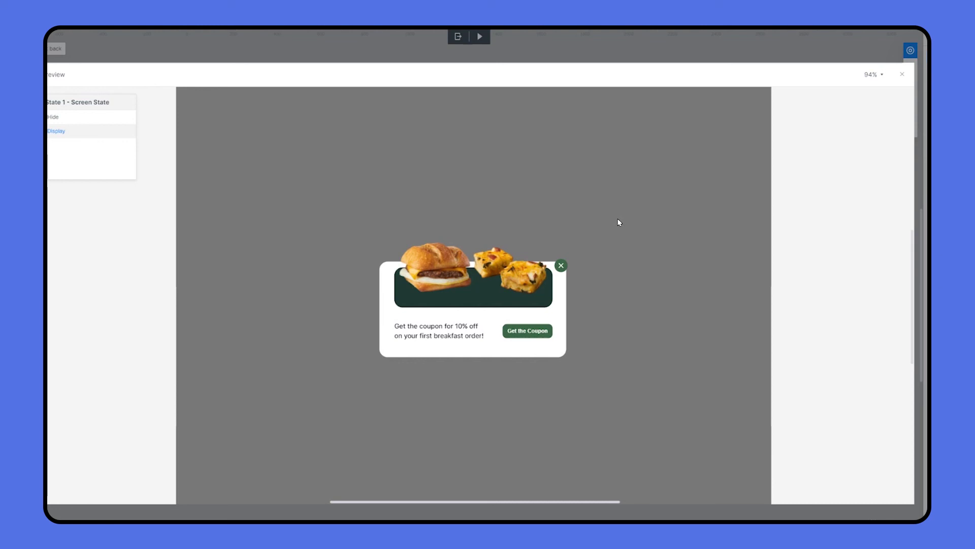
click(902, 74)
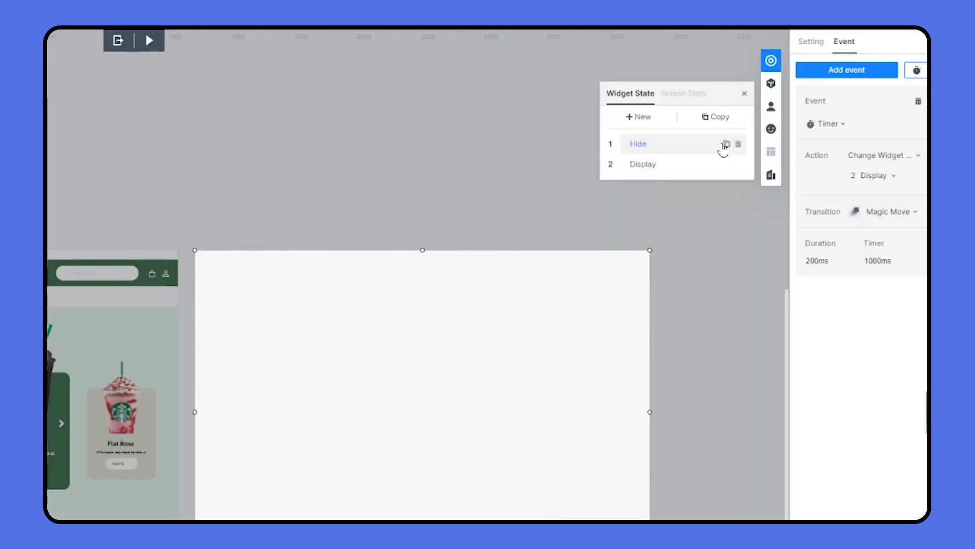
Step: Duplicate the Hide state, name the copy Back and place it after Display in the state list
click(879, 109)
double_click(661, 170)
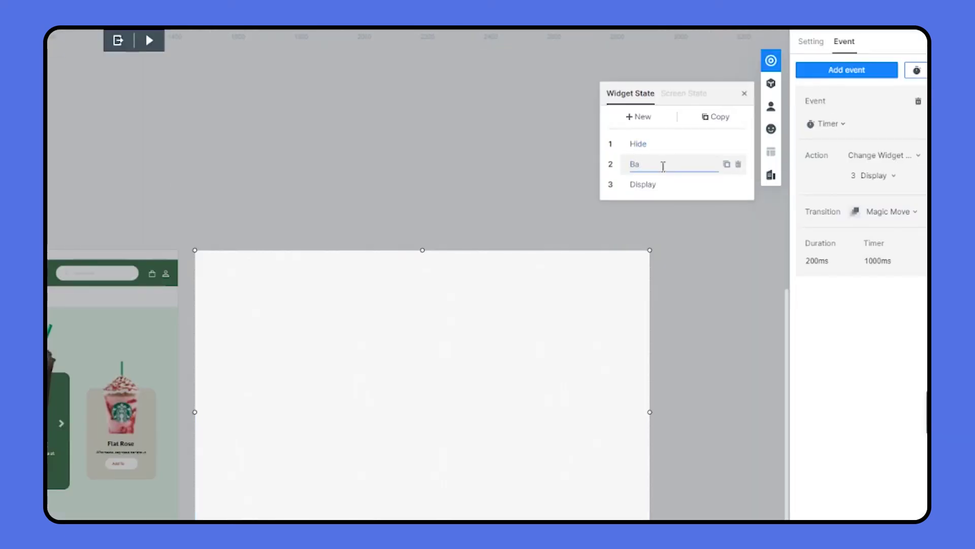
text(Back)
key(Return)
drag(649, 169, 647, 189)
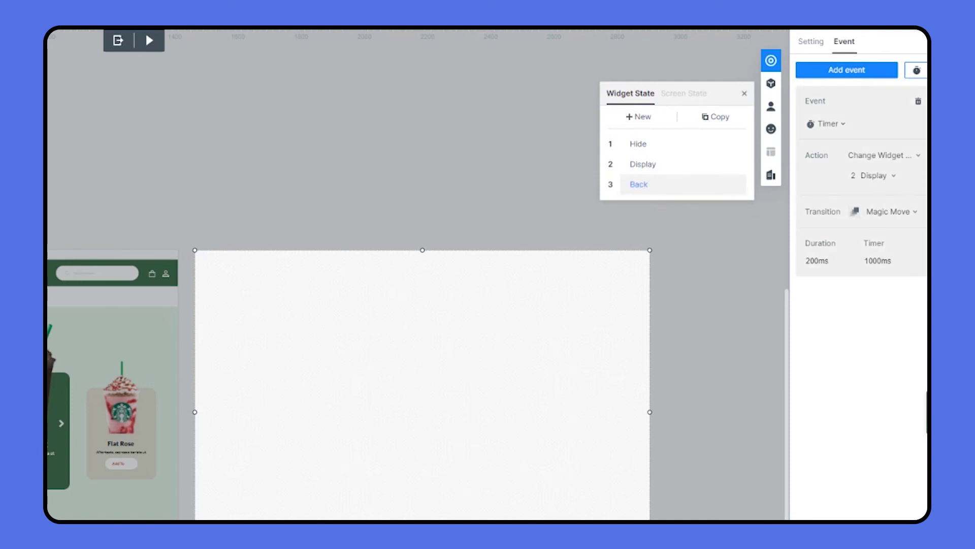
Step: Delete the timer event from the Back state and link the coupon popup's close icon in the Display state to the Back state
click(919, 101)
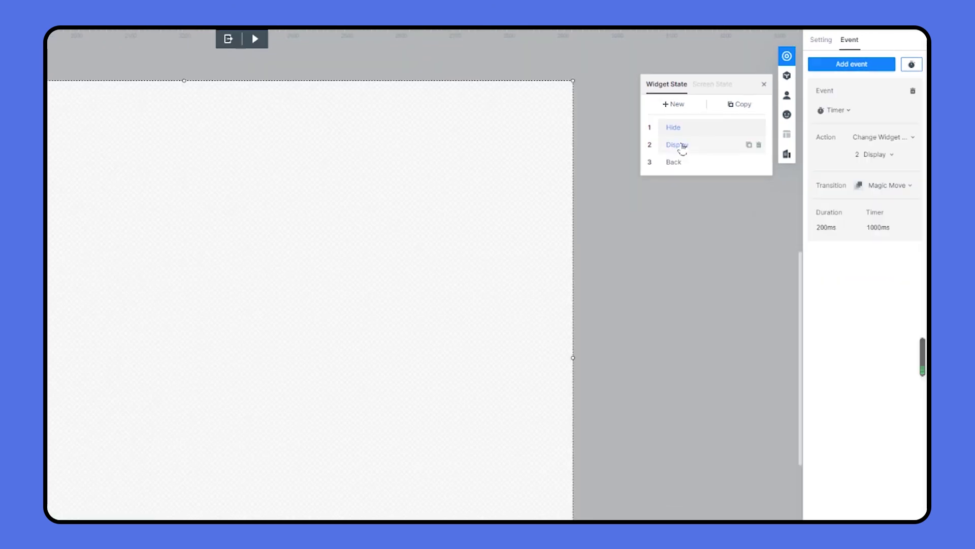
click(682, 147)
click(340, 314)
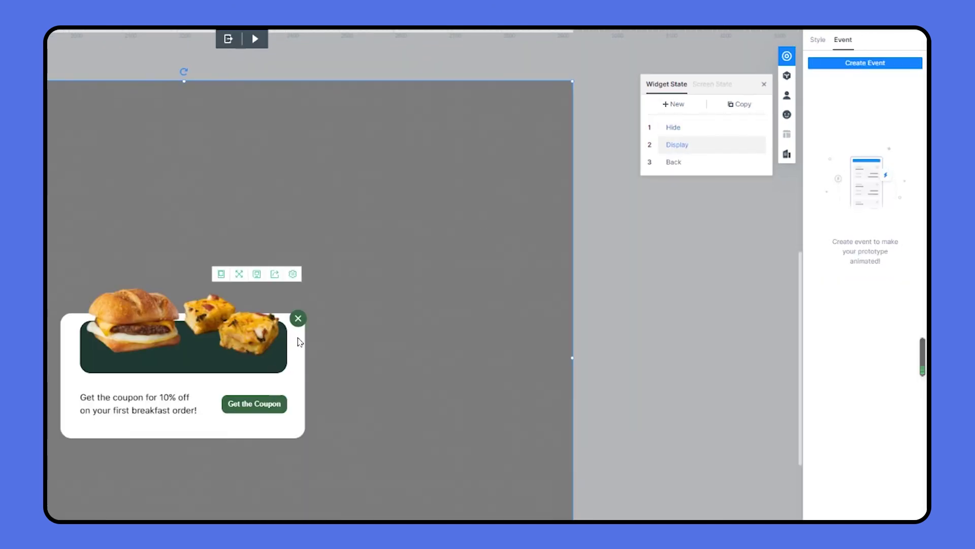
click(300, 321)
drag(275, 319, 681, 172)
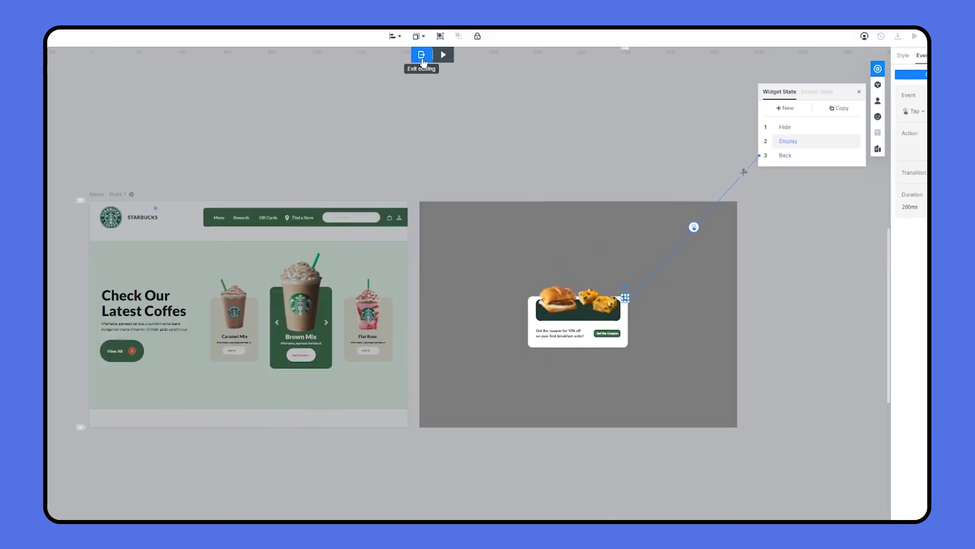
click(423, 57)
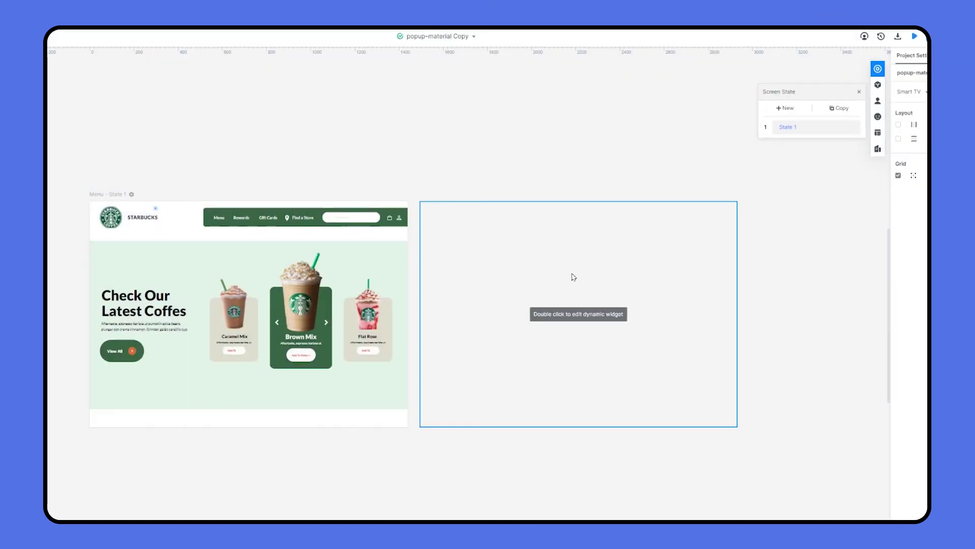
Step: Move the coupon popup widget onto the Menu screen so it covers the whole screen, and preview the prototype
click(625, 275)
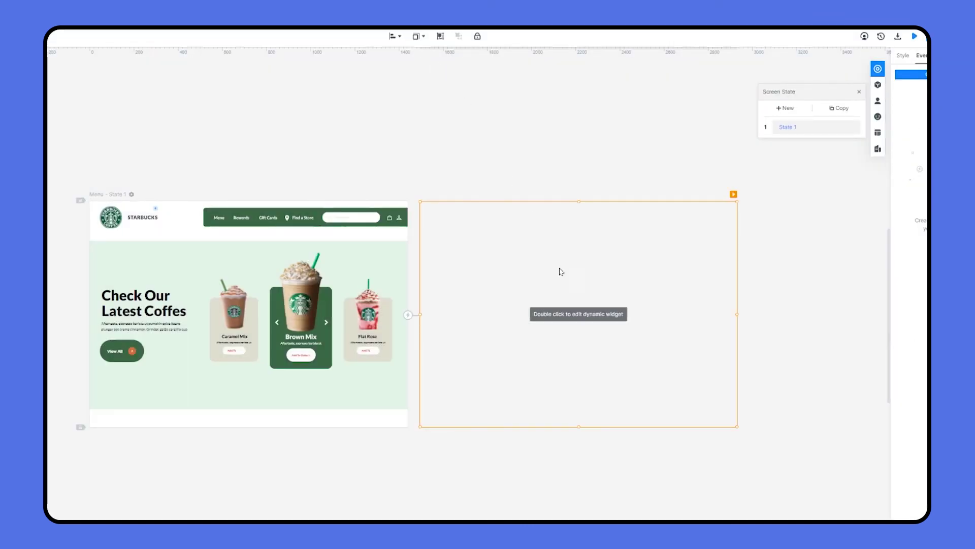
drag(559, 270, 239, 271)
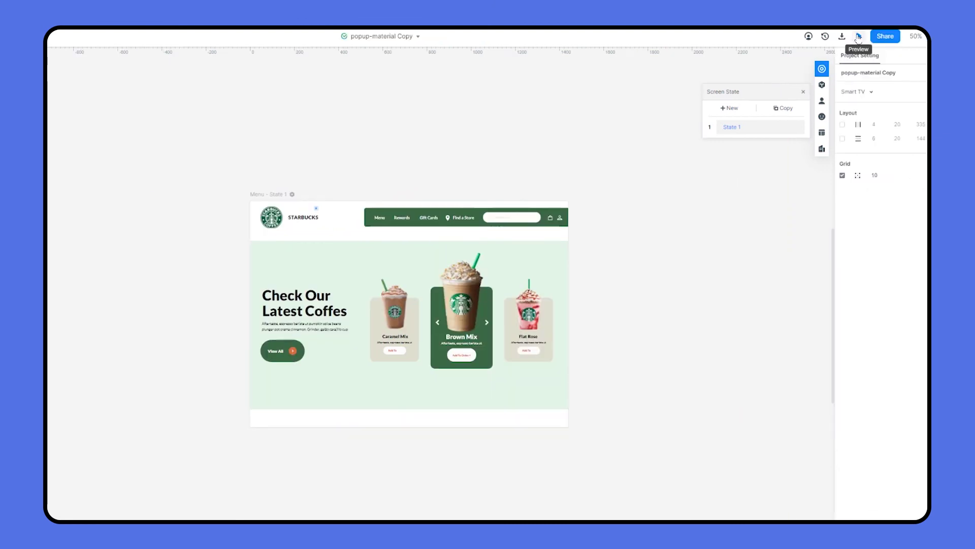
click(858, 36)
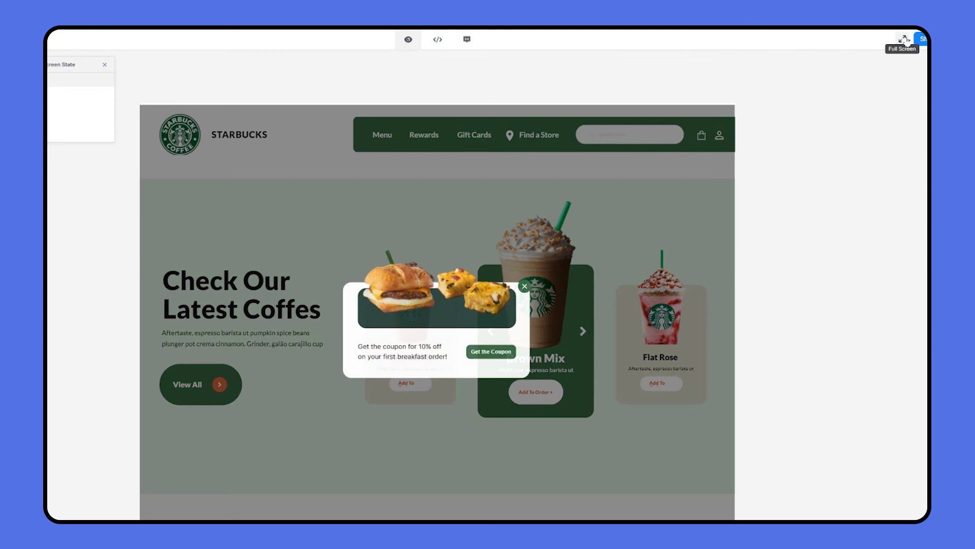